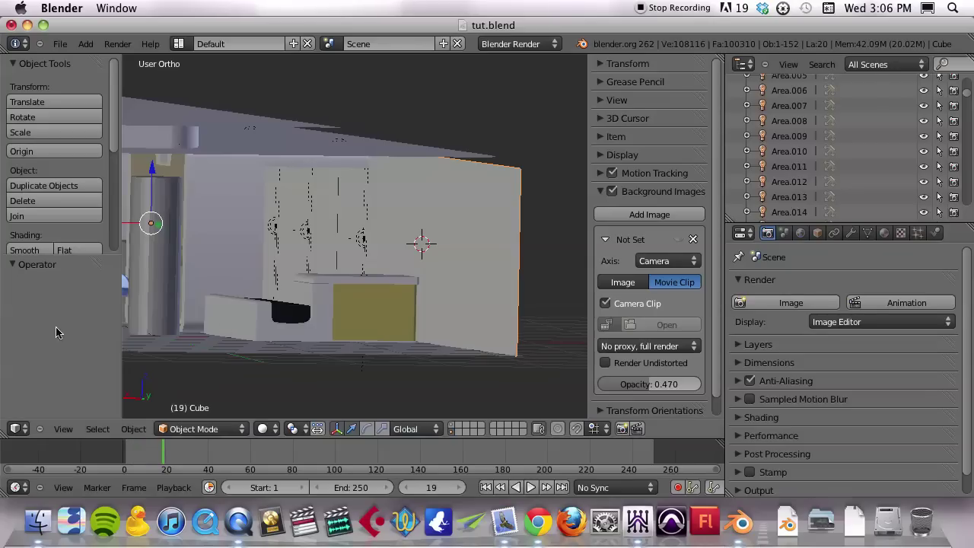
View the bank interior through the scene camera and scrub the animation, settling on frame 130
key(KP_0)
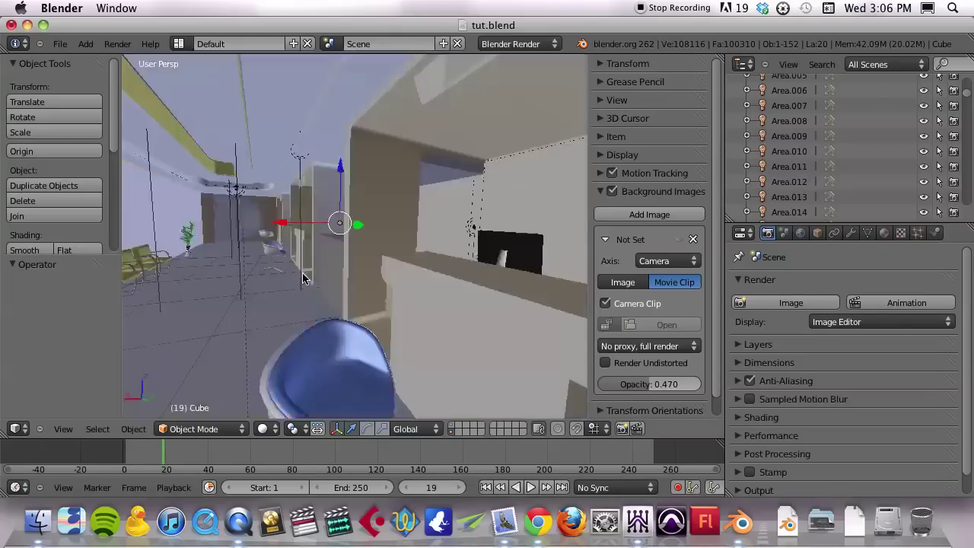
drag(181, 452, 499, 452)
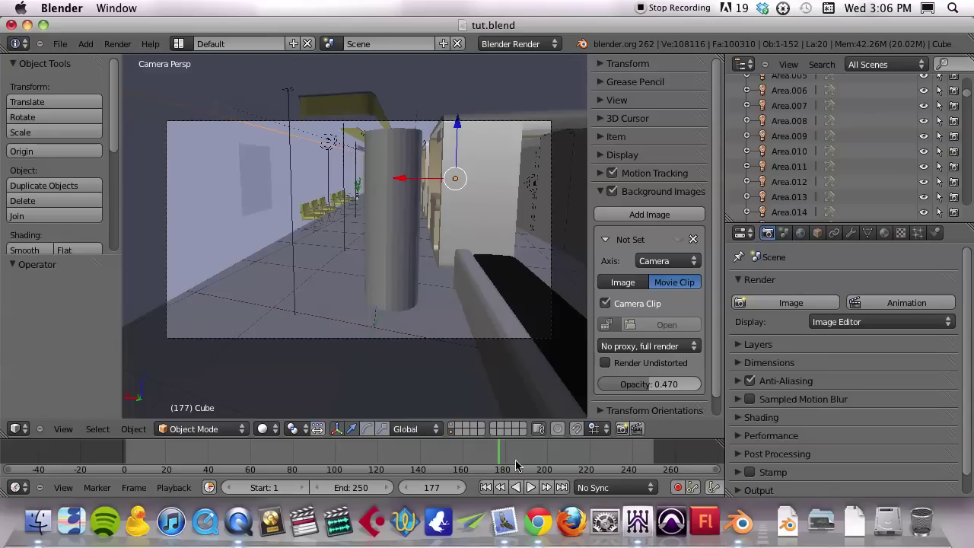
drag(511, 456, 243, 457)
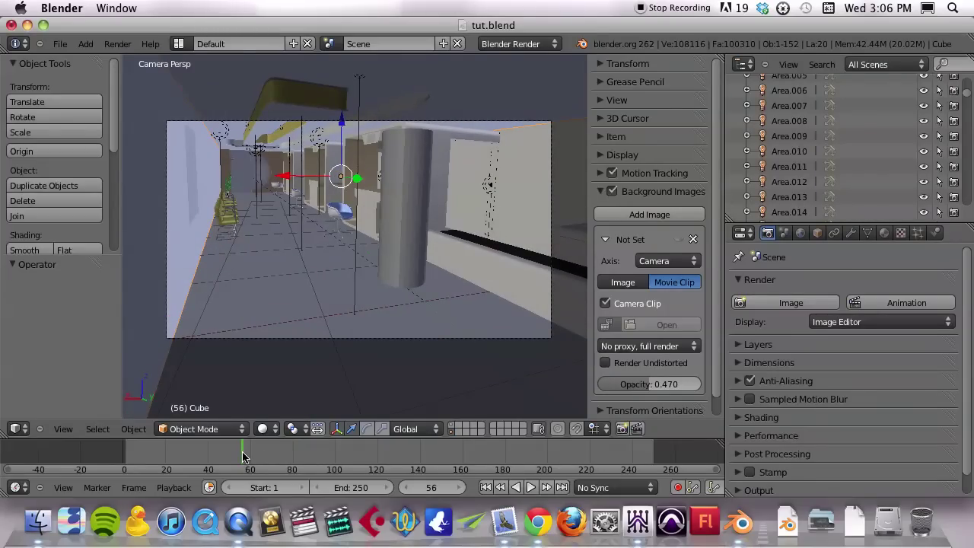
drag(243, 457, 397, 420)
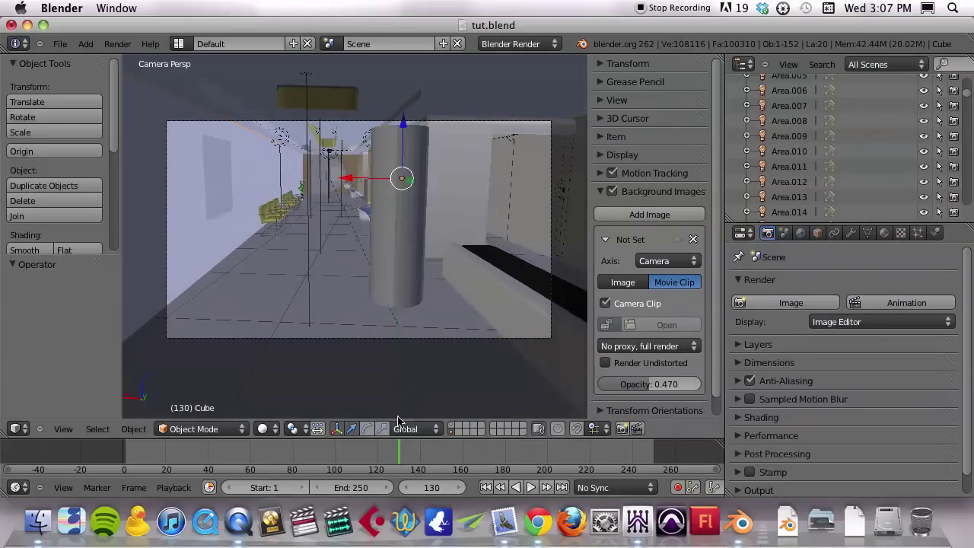
Select the cylinder in the camera shot and widen the properties panels
right_click(388, 222)
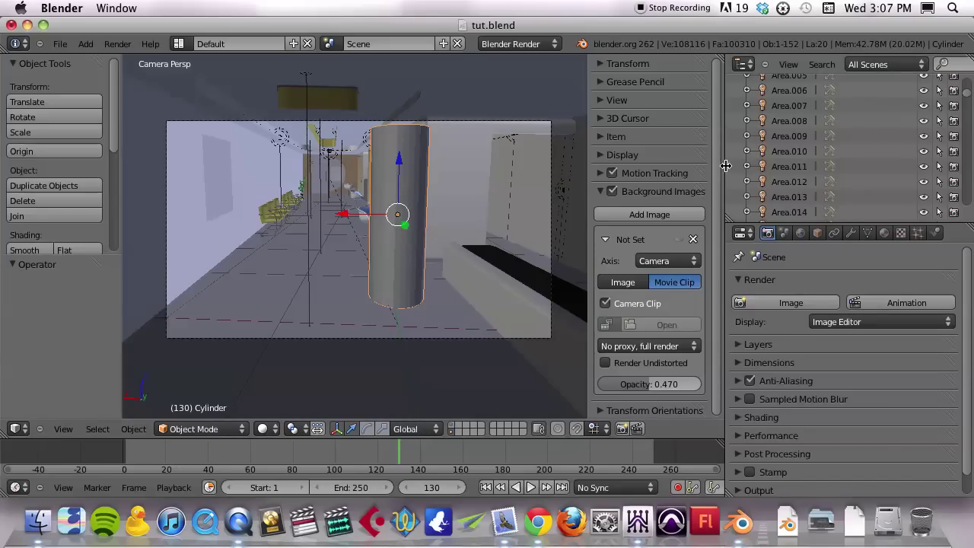
drag(725, 167, 696, 166)
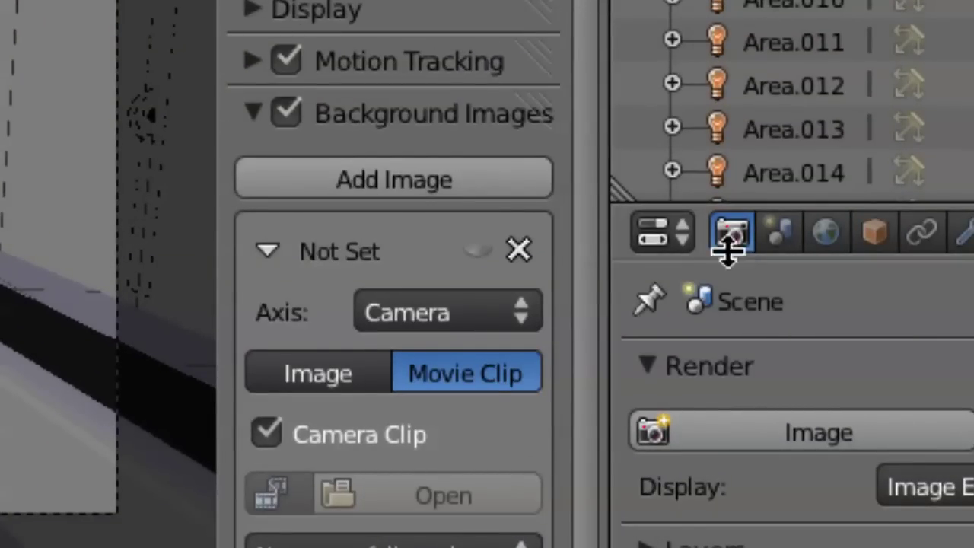
Render a still of frame 130, expand the Dimensions settings, and show texture properties
click(765, 438)
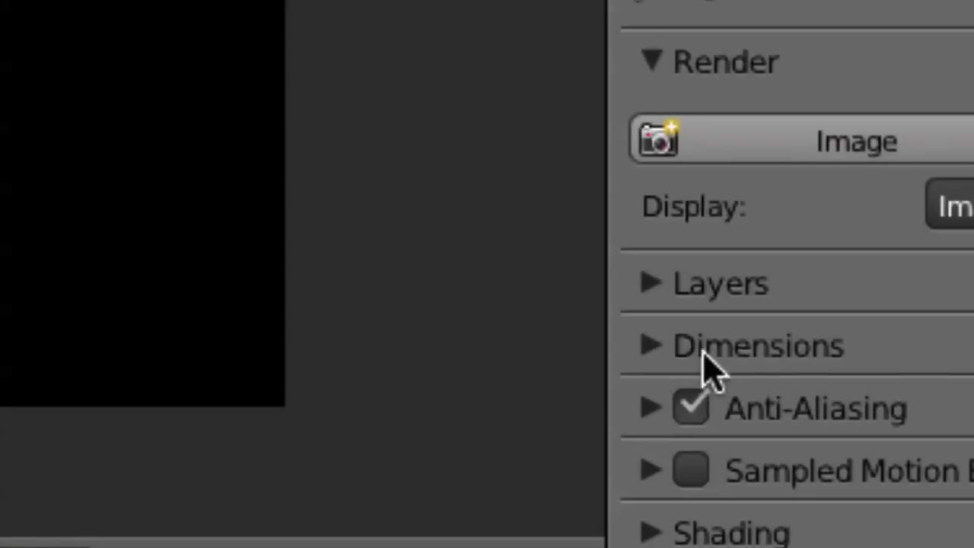
click(660, 346)
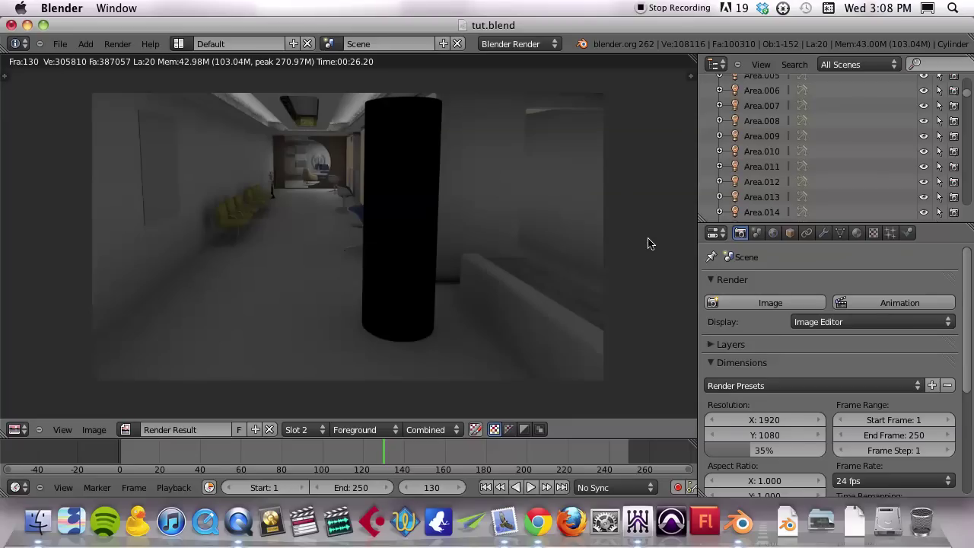
click(874, 234)
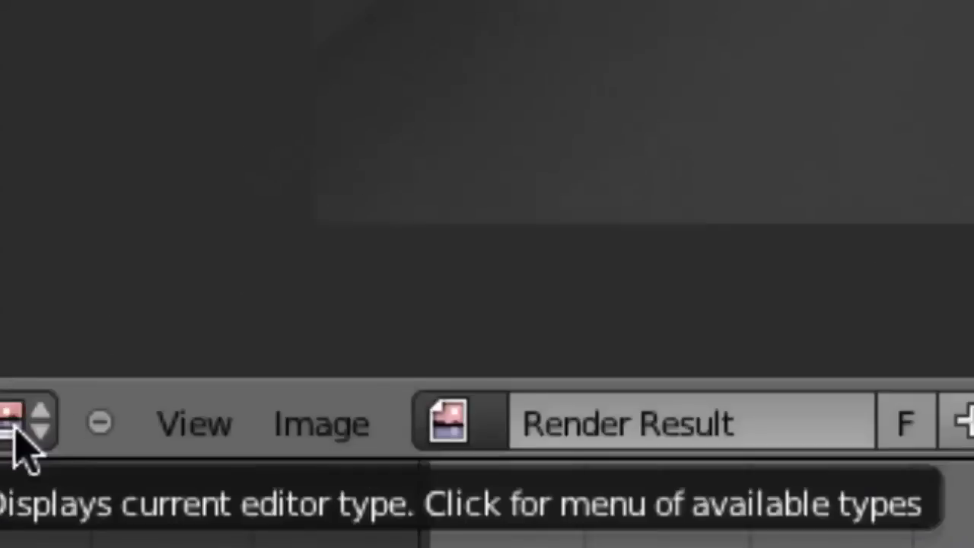
Turn the render area back into the 3D View and show the left-wall picture panel's material
click(17, 432)
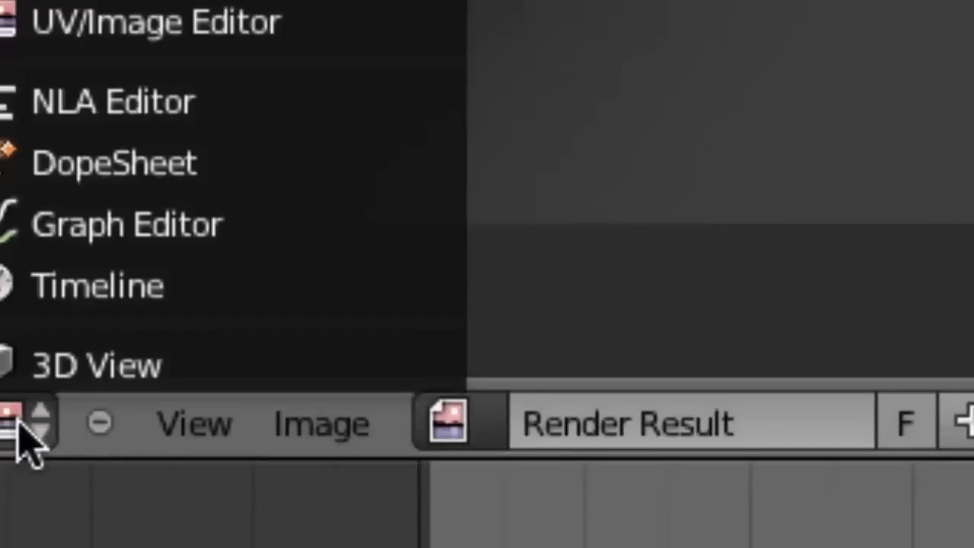
click(80, 373)
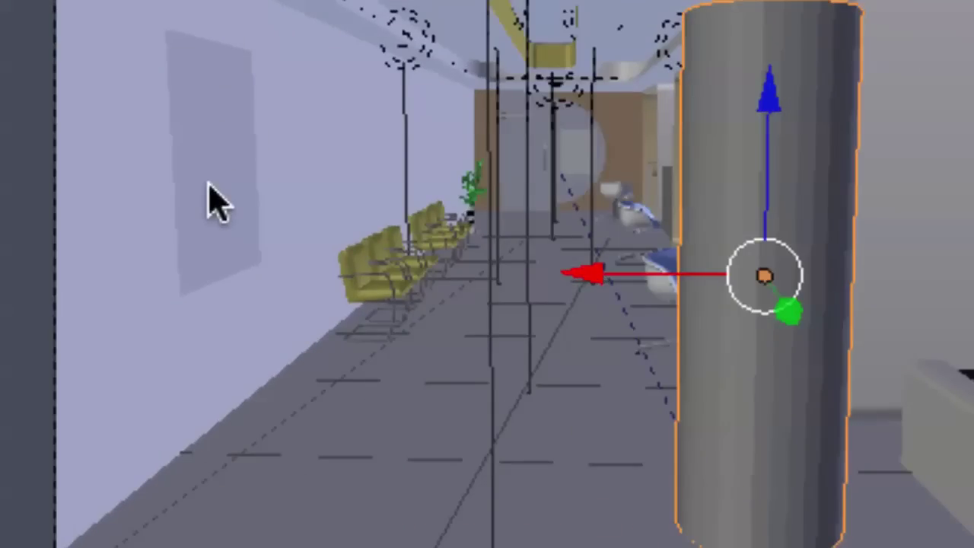
right_click(215, 200)
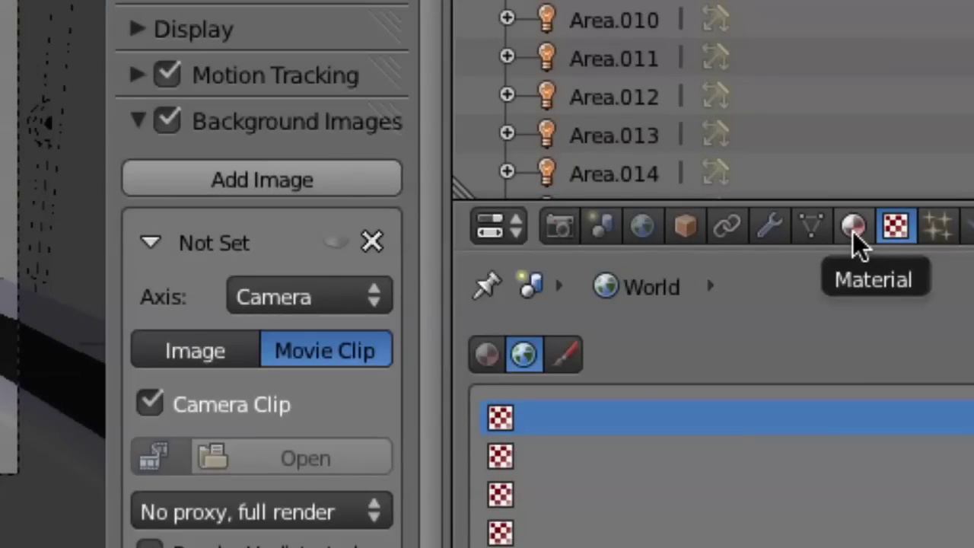
click(852, 229)
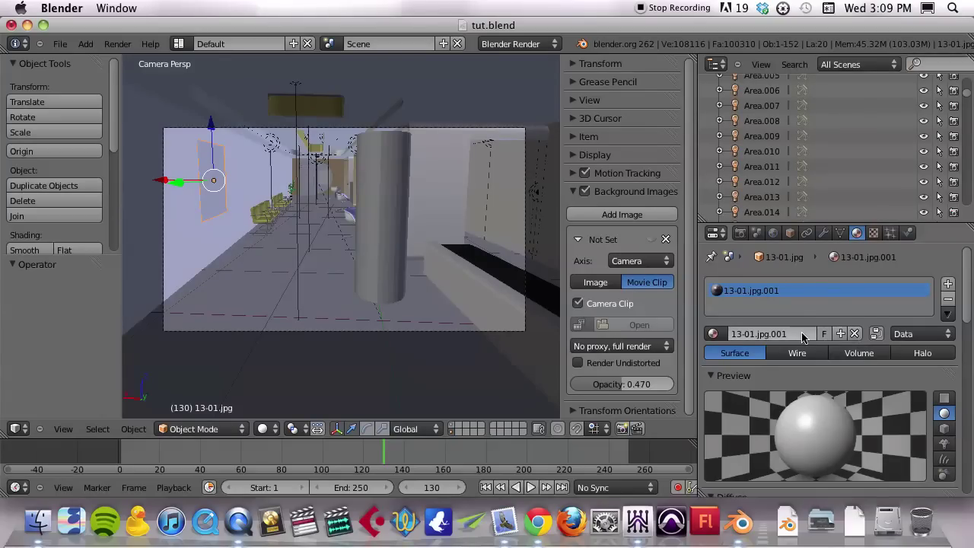
scroll(862, 349, down, 5)
scroll(862, 348, down, 2)
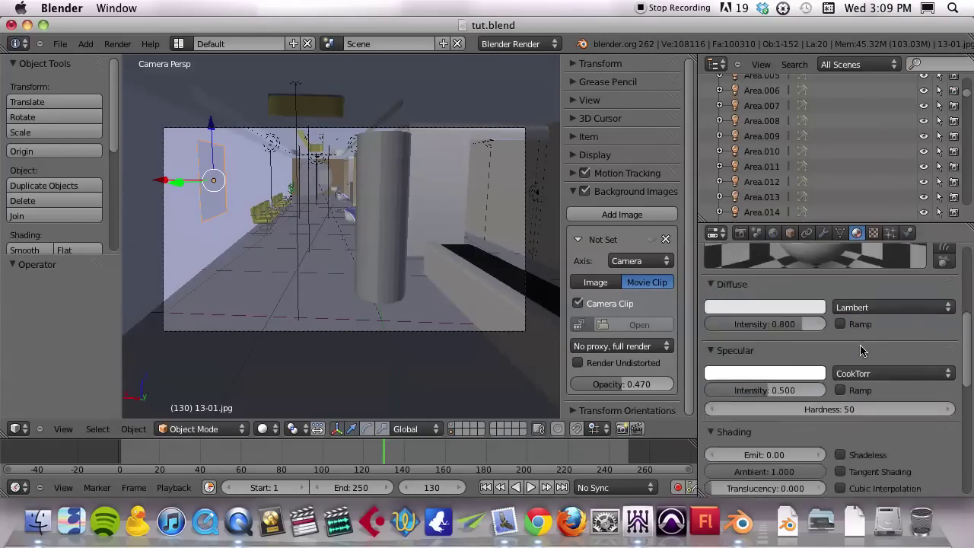
scroll(858, 434, up, 8)
Show the panel's 13-01.jpg texture settings, collapse the preview, and scroll to the Image panel
click(875, 234)
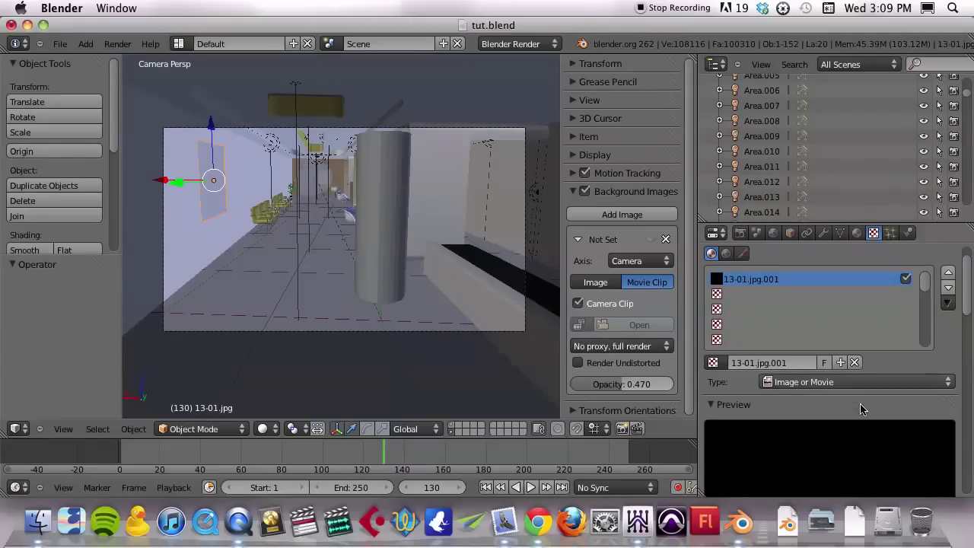
scroll(845, 460, down, 4)
scroll(860, 409, down, 3)
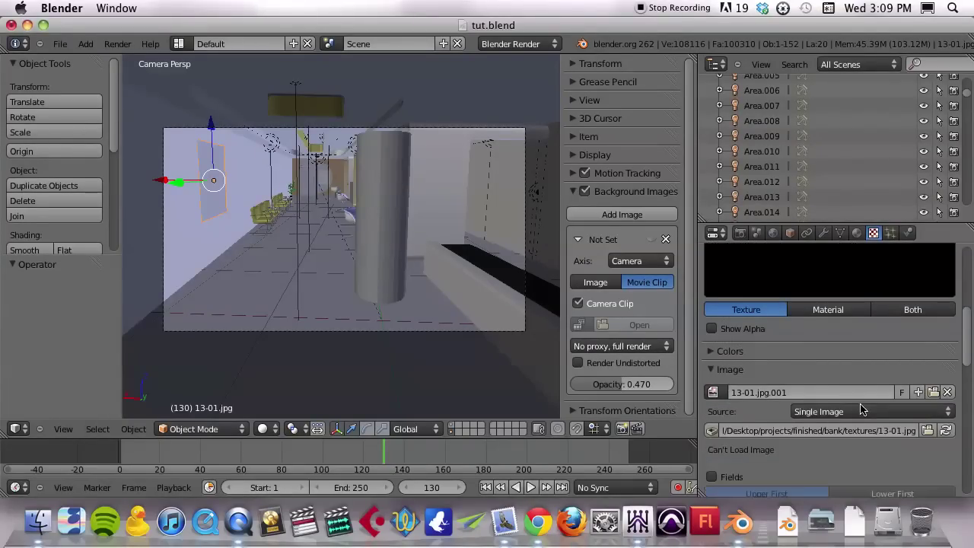
ctrl+click(717, 373)
scroll(715, 327, up, 2)
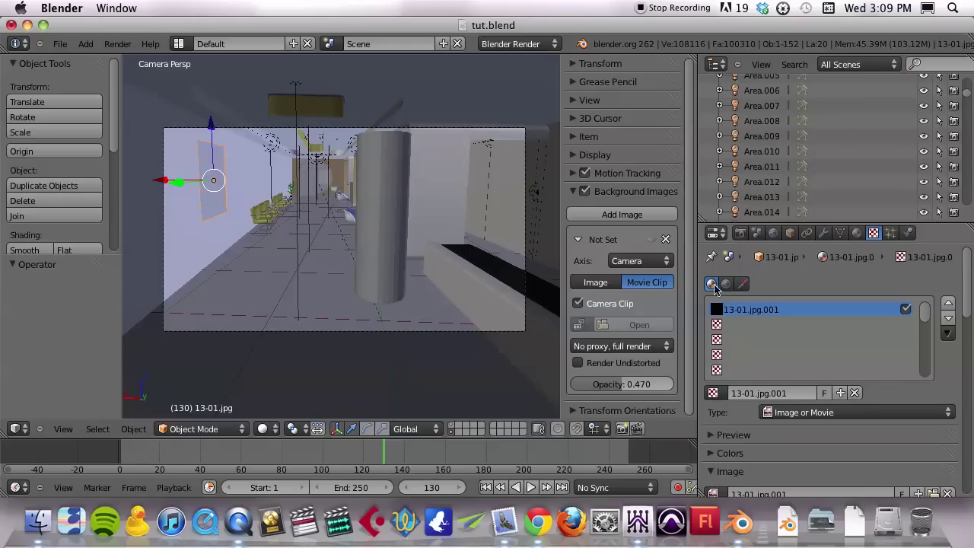
scroll(754, 423, down, 4)
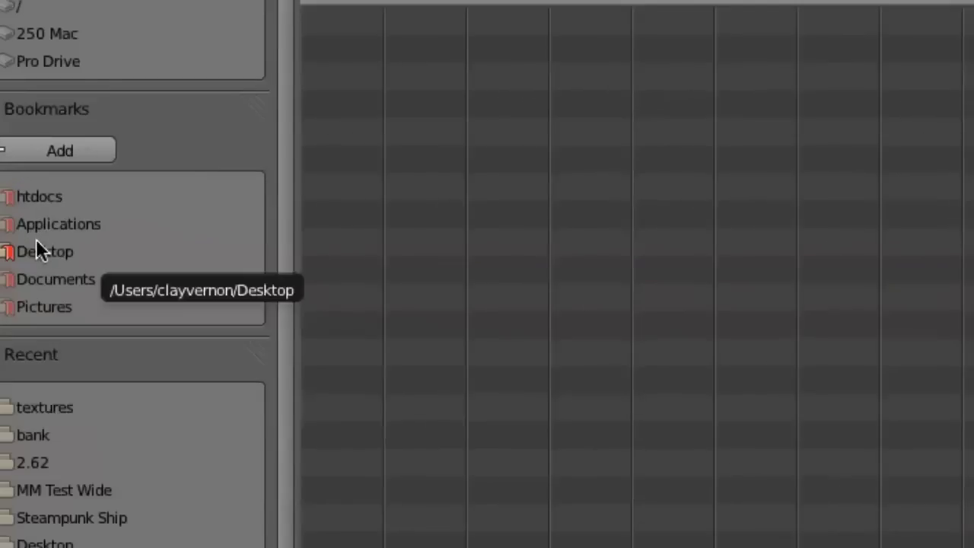
Load 13-01.jpg from Desktop/bank/textures as the texture's image
click(38, 248)
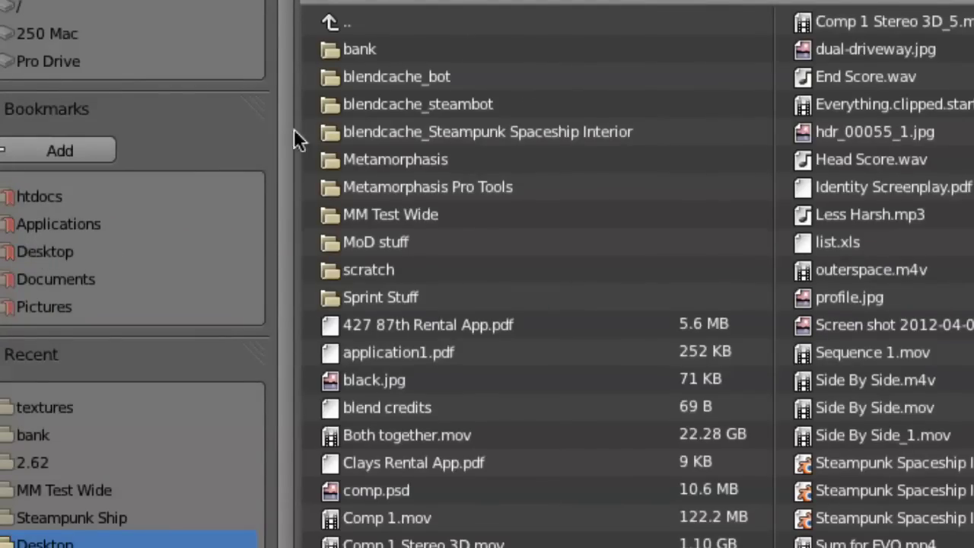
click(347, 46)
click(347, 47)
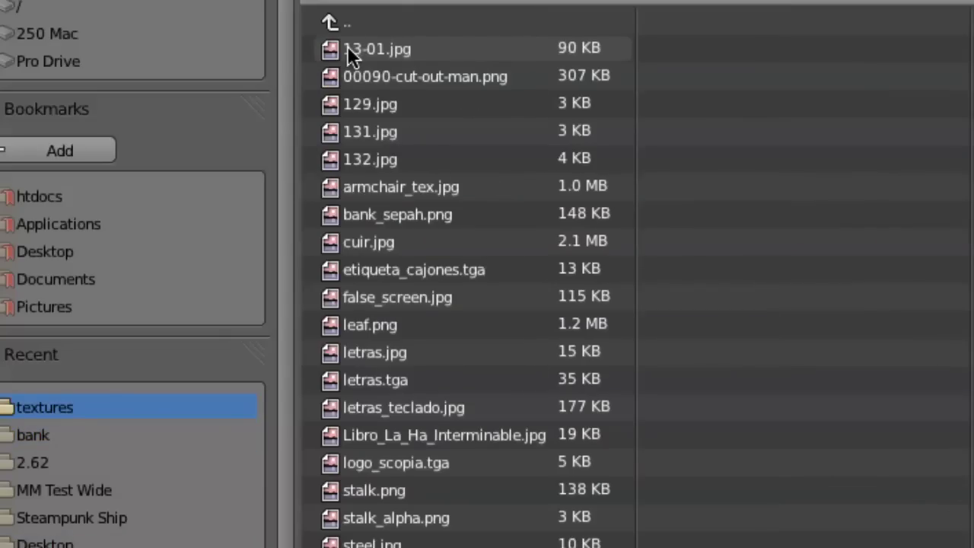
click(347, 48)
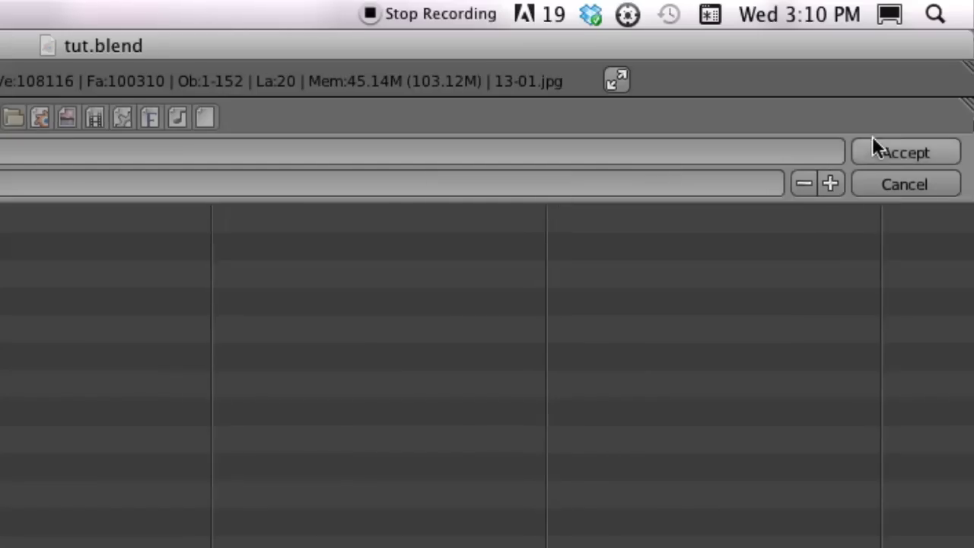
click(875, 149)
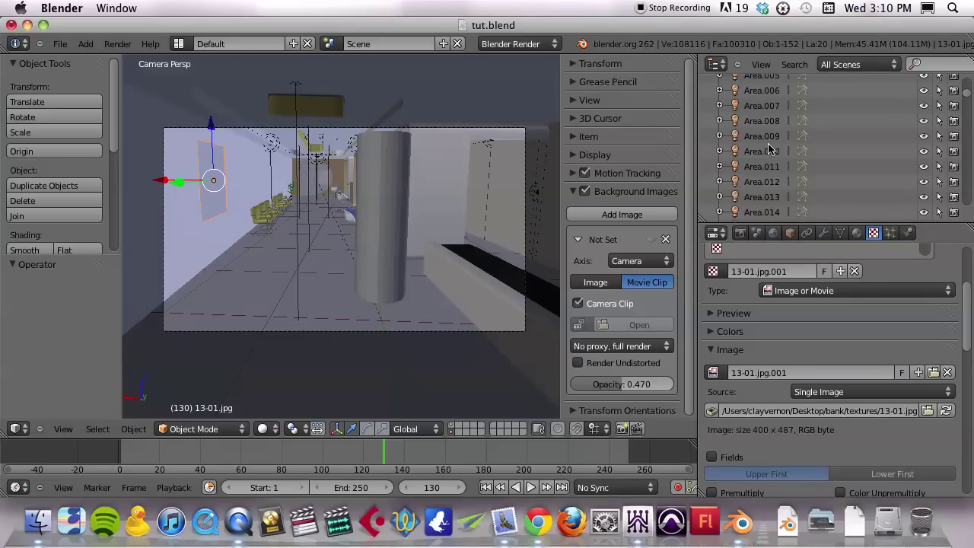
Step through the selection list: 129.jpg objects, 13-01.jpg, then lamps Area.003 to Area.005
scroll(769, 141, up, 7)
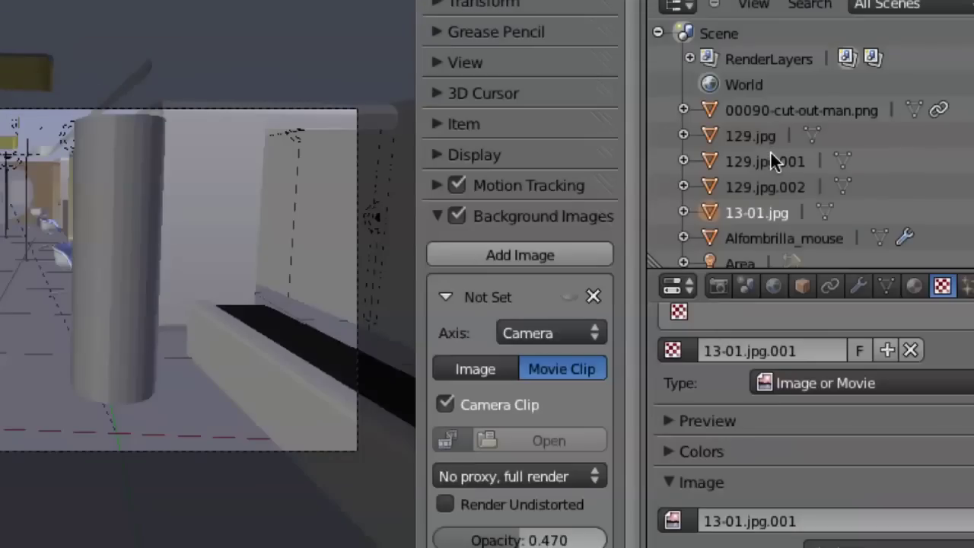
right_click(713, 131)
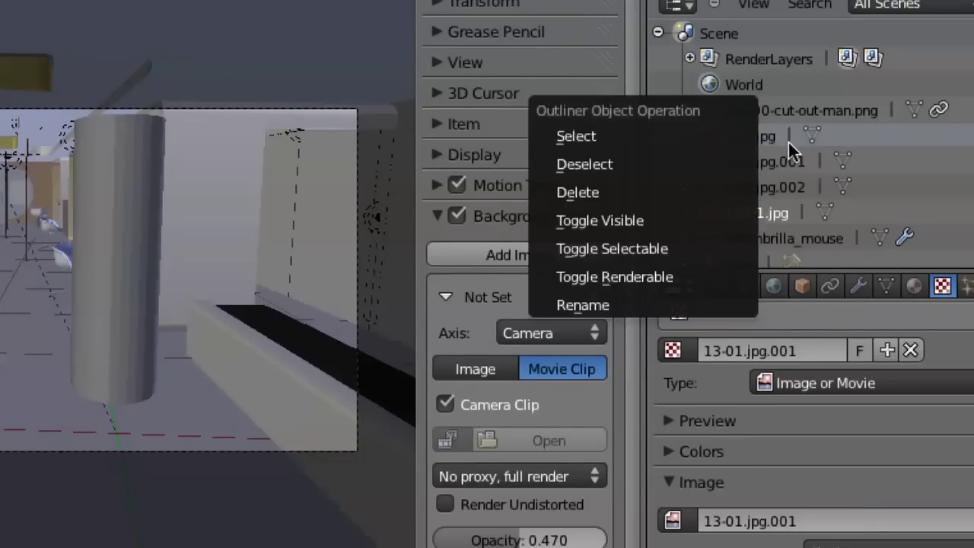
click(708, 133)
click(707, 156)
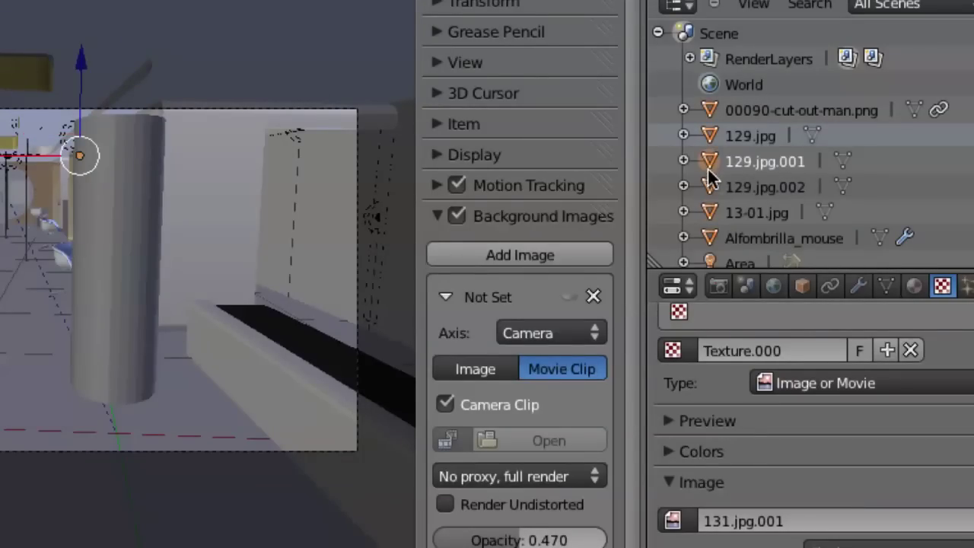
click(708, 187)
click(711, 213)
scroll(714, 215, down, 5)
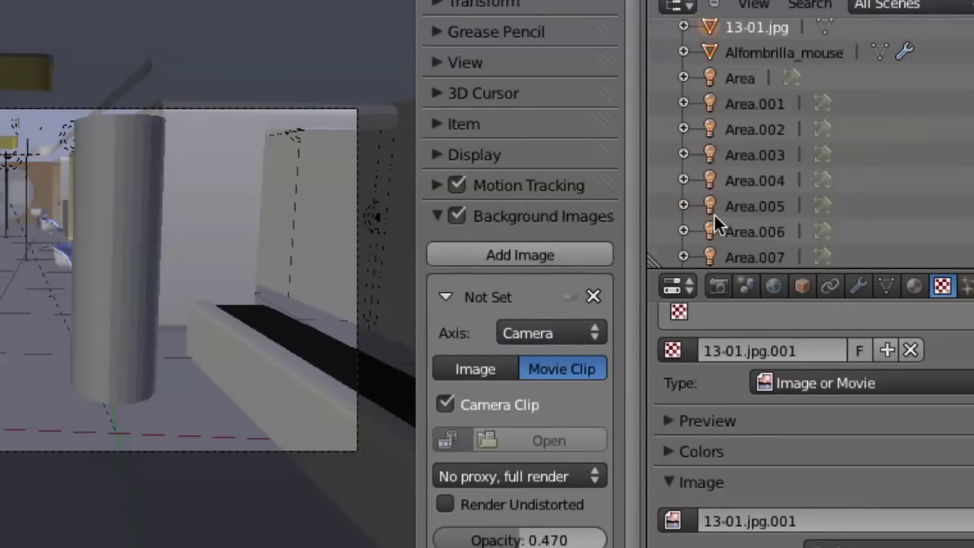
click(707, 154)
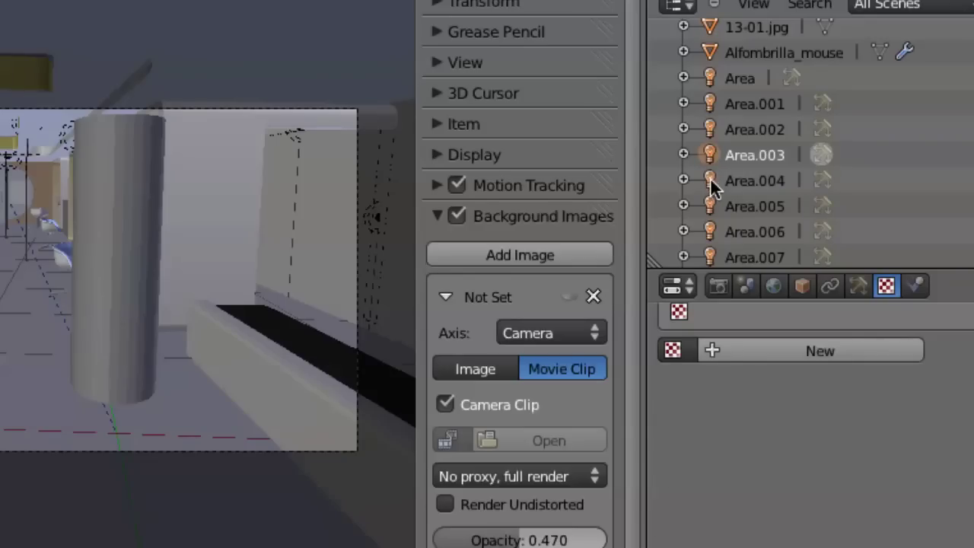
click(710, 179)
click(710, 206)
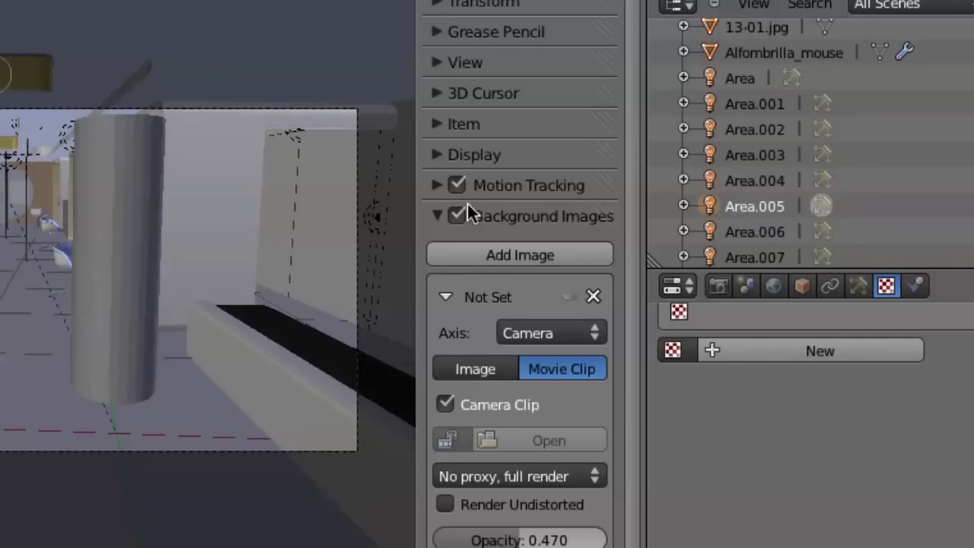
Cycle through overlapping lamps in the hallway, orbiting the view, until Area.003 is selected
right_click(381, 222)
right_click(379, 221)
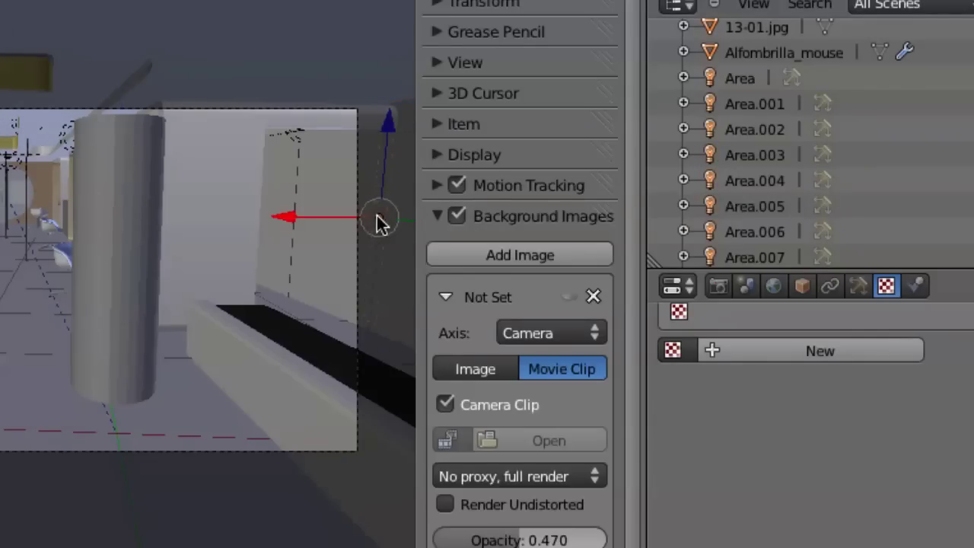
right_click(300, 129)
right_click(300, 129)
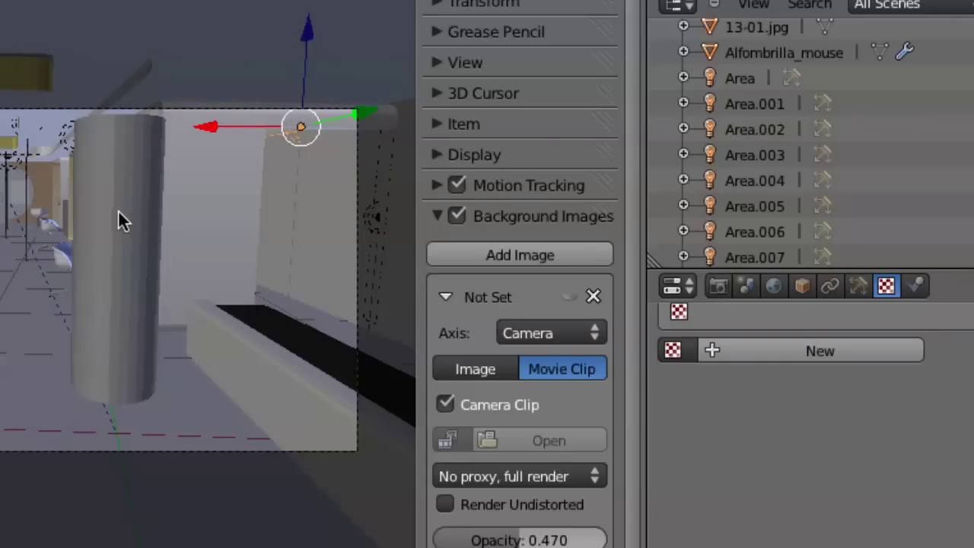
middle_drag(142, 220, 233, 213)
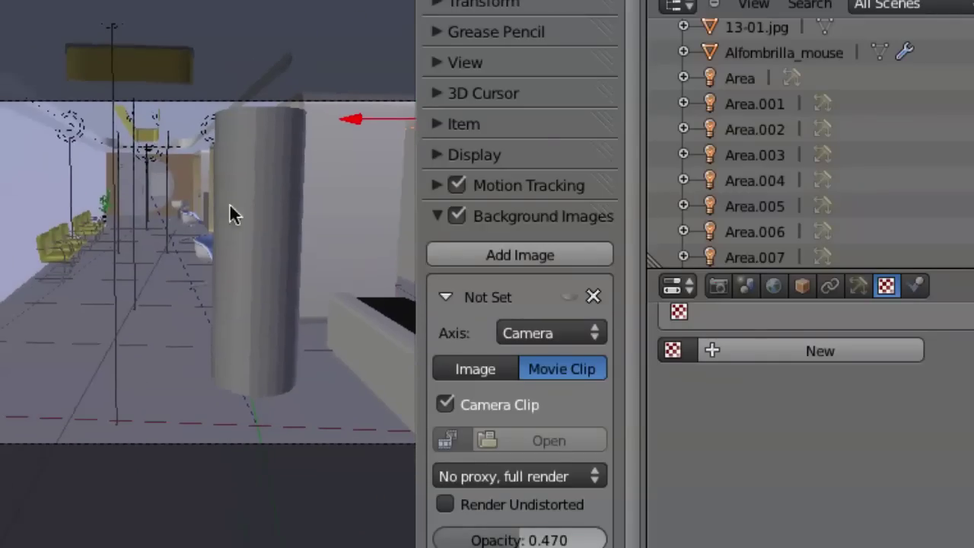
right_click(73, 130)
right_click(72, 129)
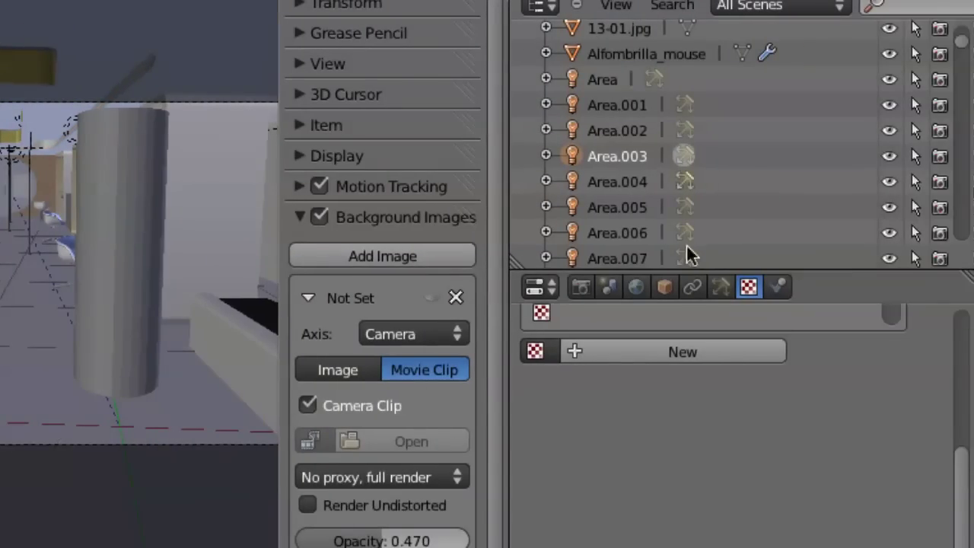
Show the lamp settings and select the area lamp at the wall's top corner
click(720, 287)
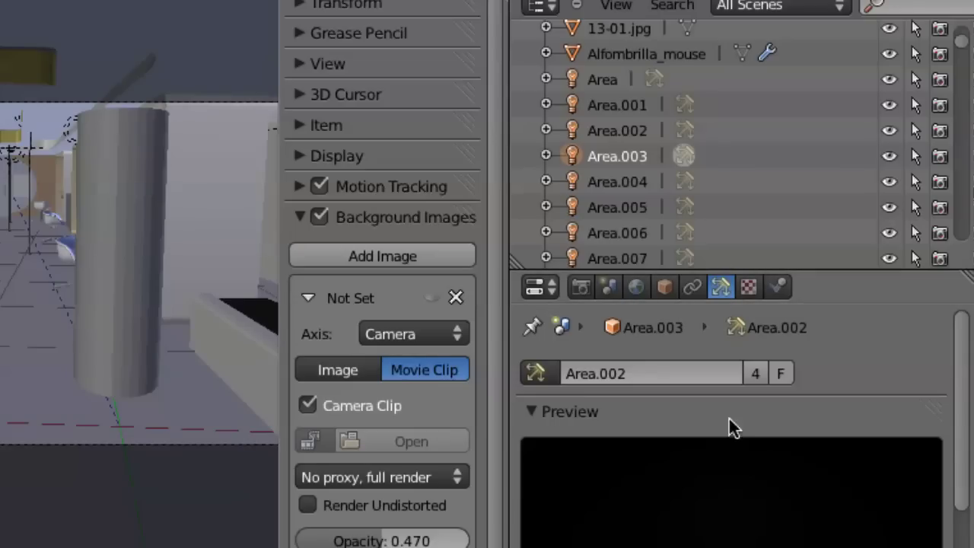
scroll(729, 419, down, 8)
scroll(728, 417, up, 2)
scroll(729, 416, down, 2)
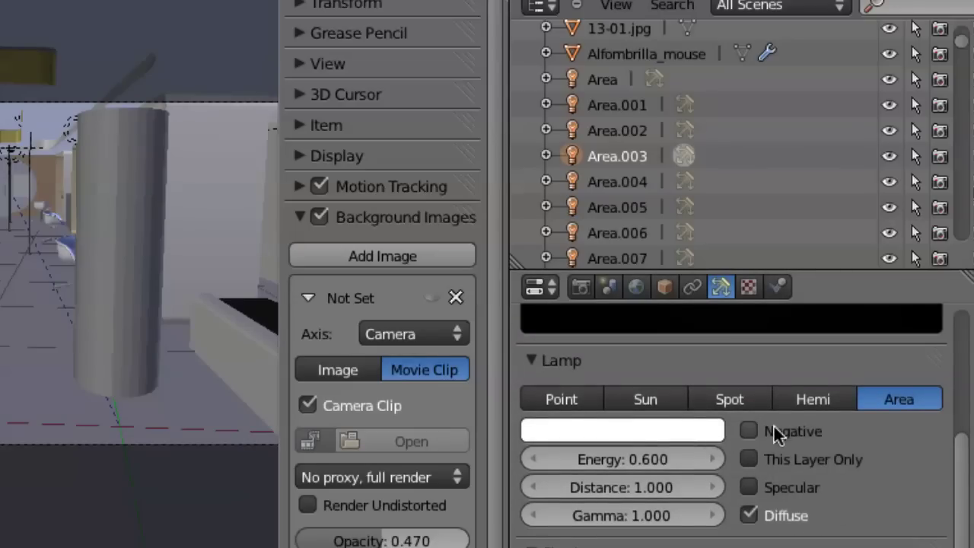
scroll(816, 422, up, 3)
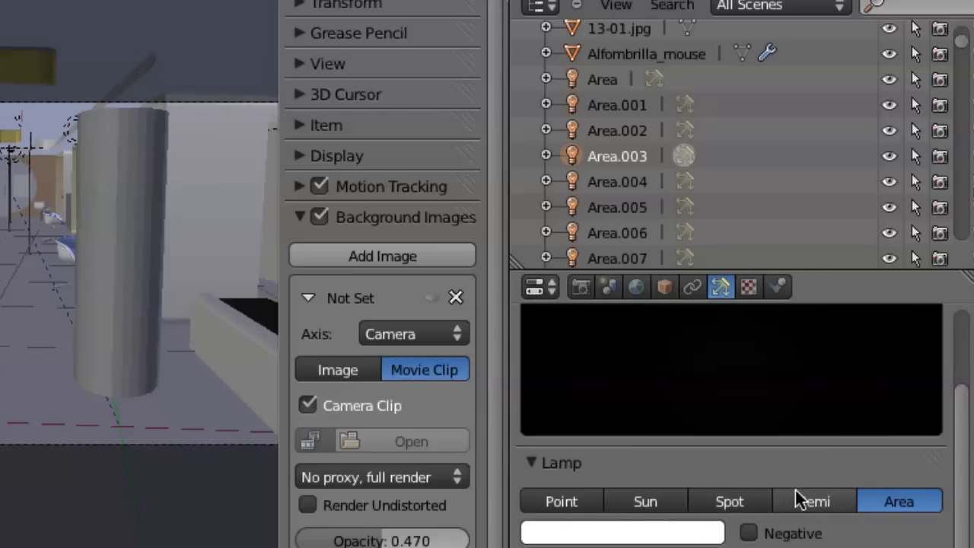
scroll(797, 499, down, 4)
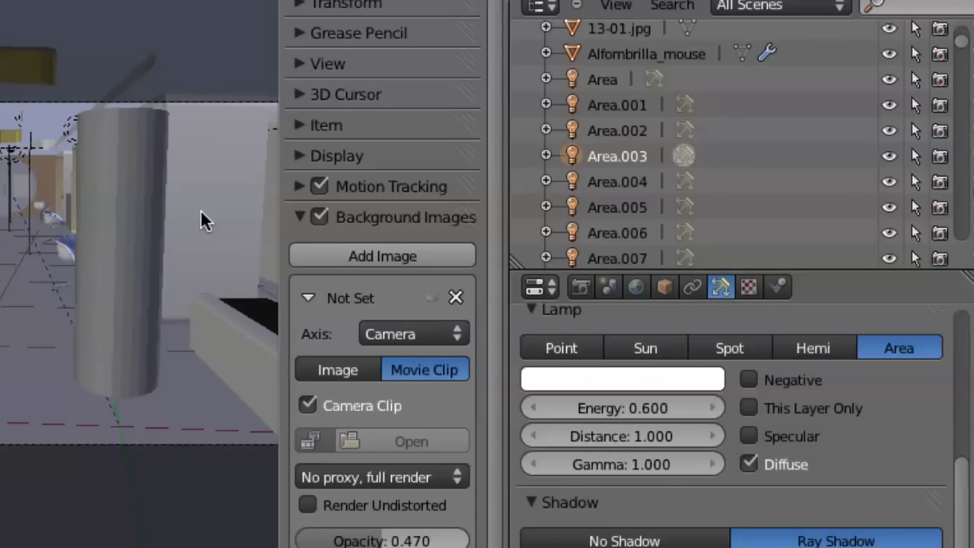
middle_drag(204, 208, 155, 267)
right_click(223, 190)
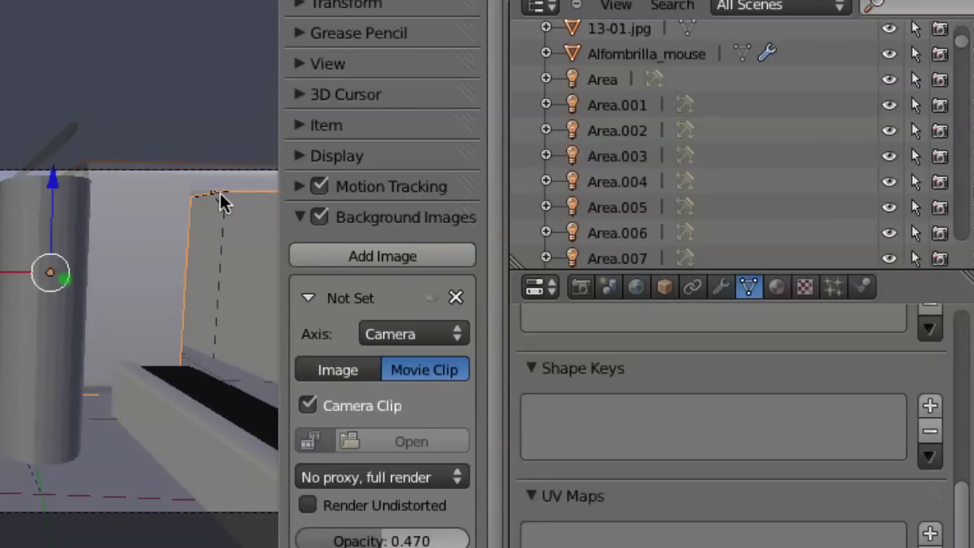
right_click(219, 191)
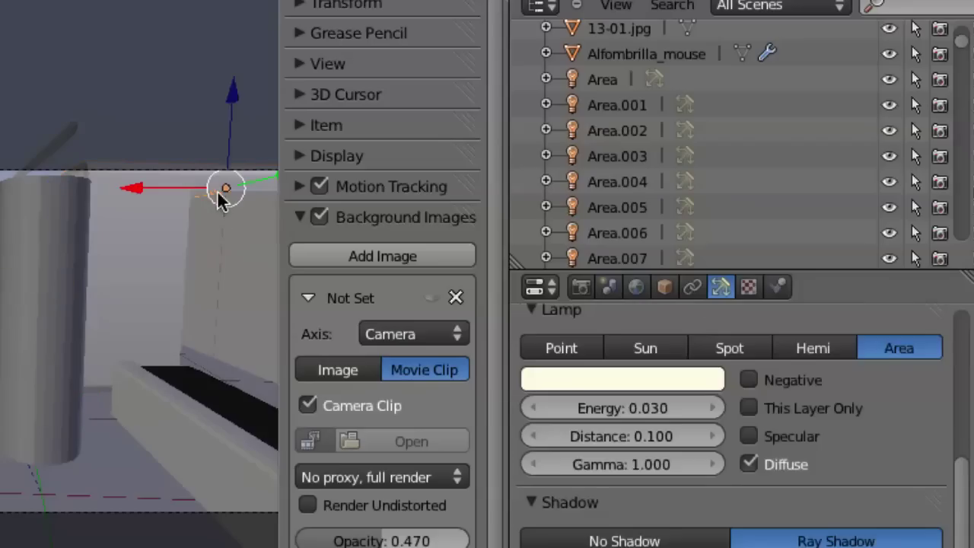
Make that lamp's colour red and set its Energy to 0.190
click(641, 379)
drag(648, 187, 634, 221)
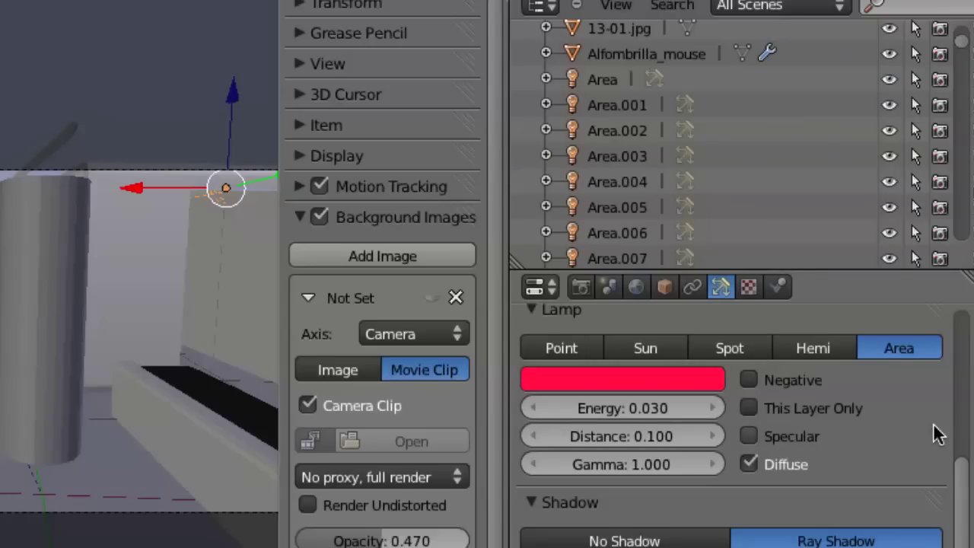
click(642, 409)
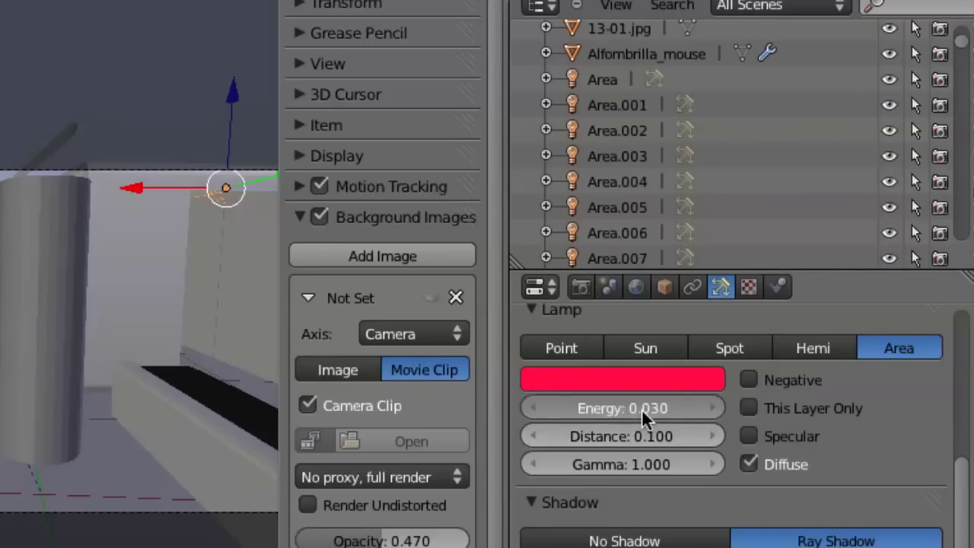
key(Return)
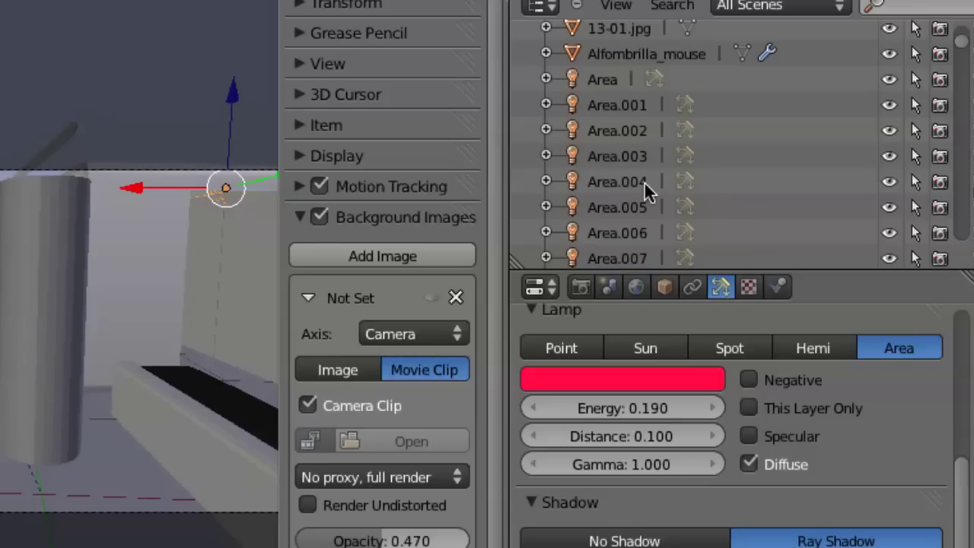
Switch the Properties editor to the scene's World settings
scroll(622, 307, down, 2)
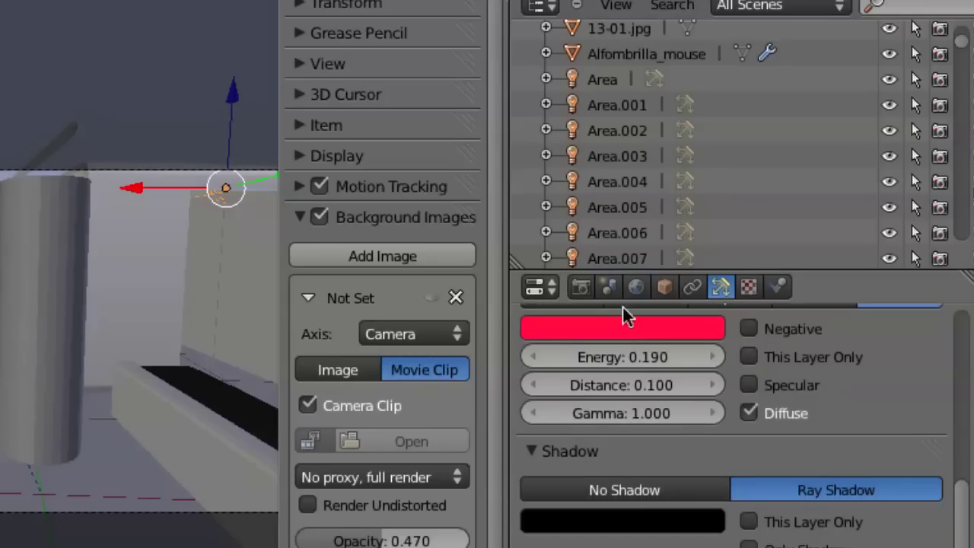
click(615, 287)
click(635, 287)
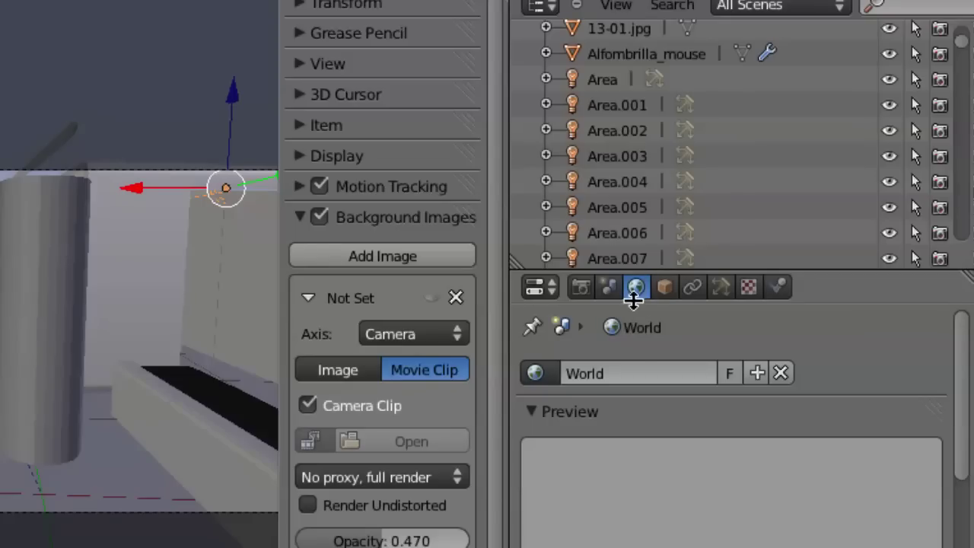
Adjust the Environment Lighting energy via 0.930 and 0.990 until it reads 1.000
scroll(645, 391, down, 5)
scroll(645, 391, down, 1)
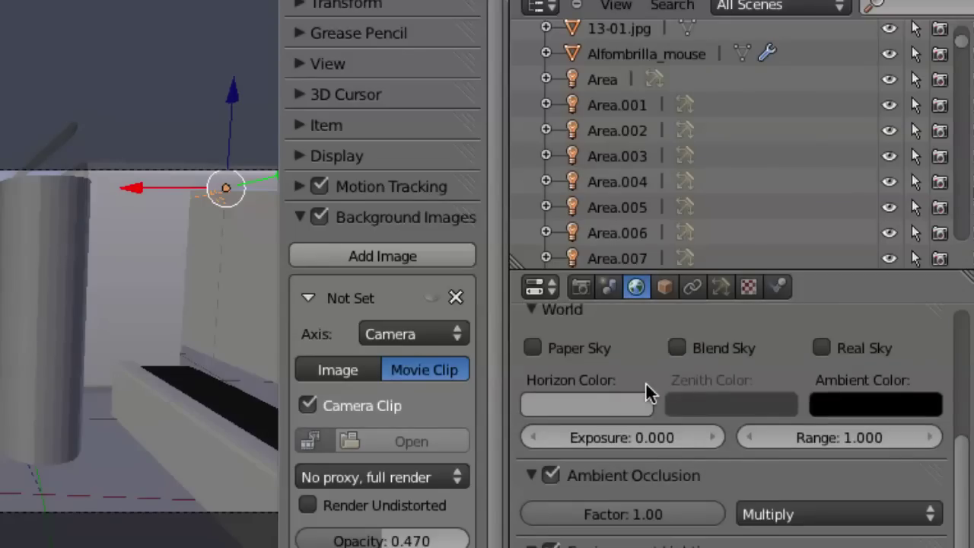
scroll(646, 391, up, 5)
scroll(632, 392, down, 8)
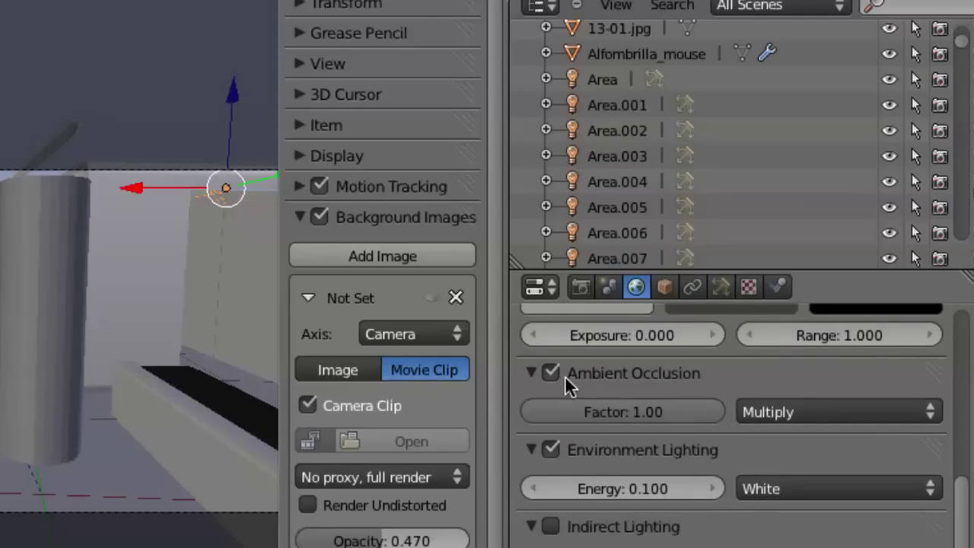
scroll(565, 383, down, 4)
scroll(565, 384, up, 2)
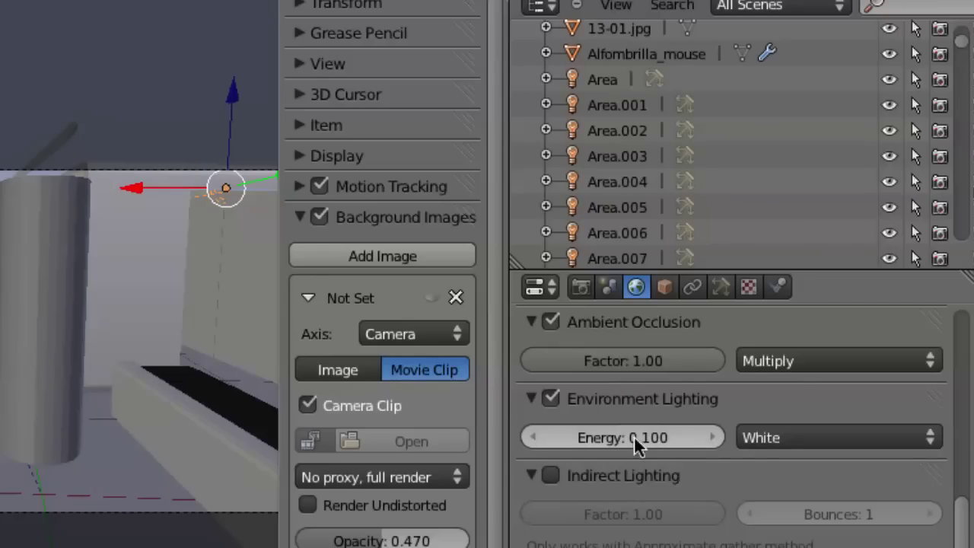
drag(636, 435, 642, 436)
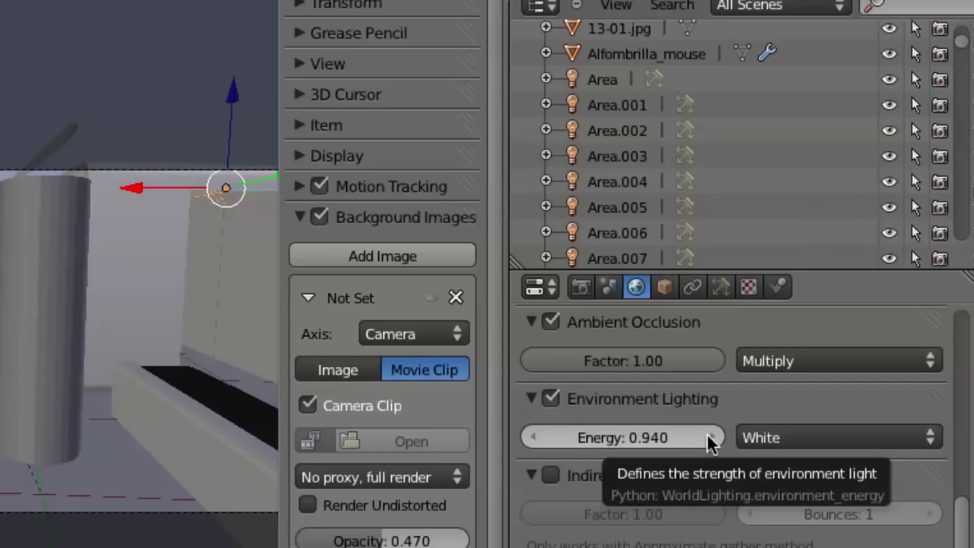
click(533, 439)
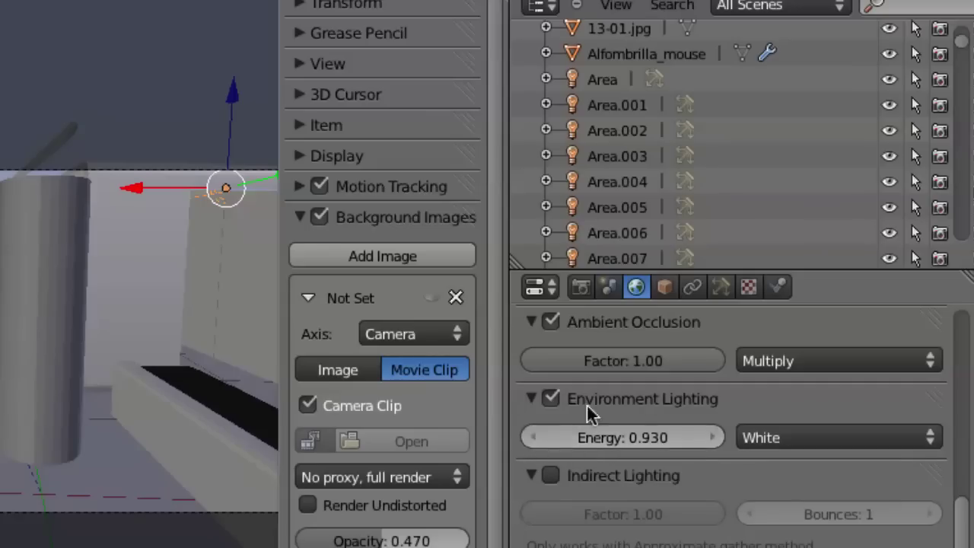
scroll(658, 372, up, 5)
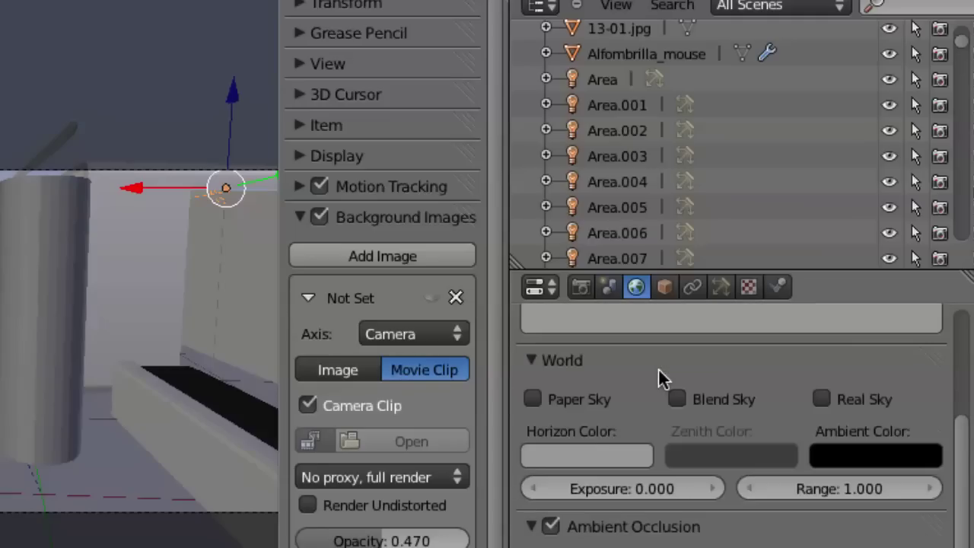
scroll(659, 376, down, 5)
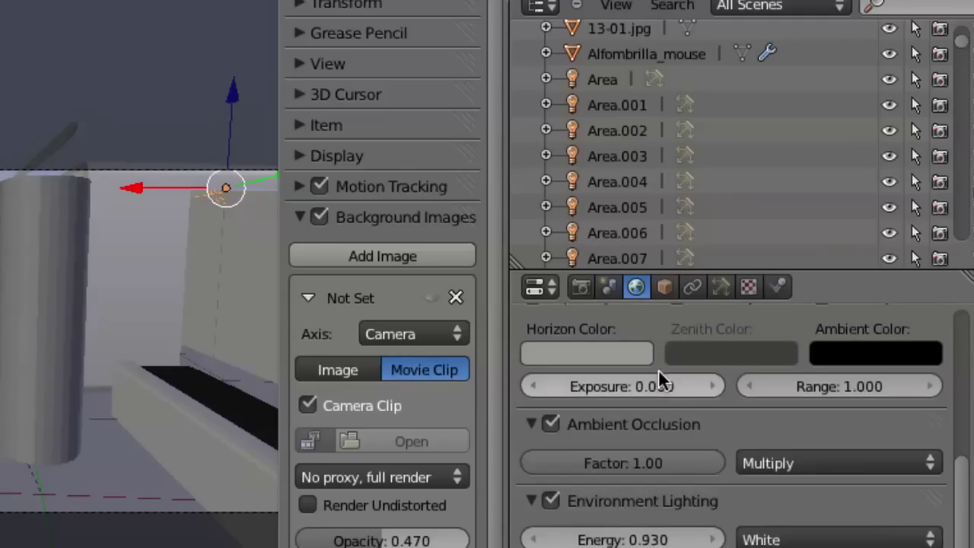
click(710, 439)
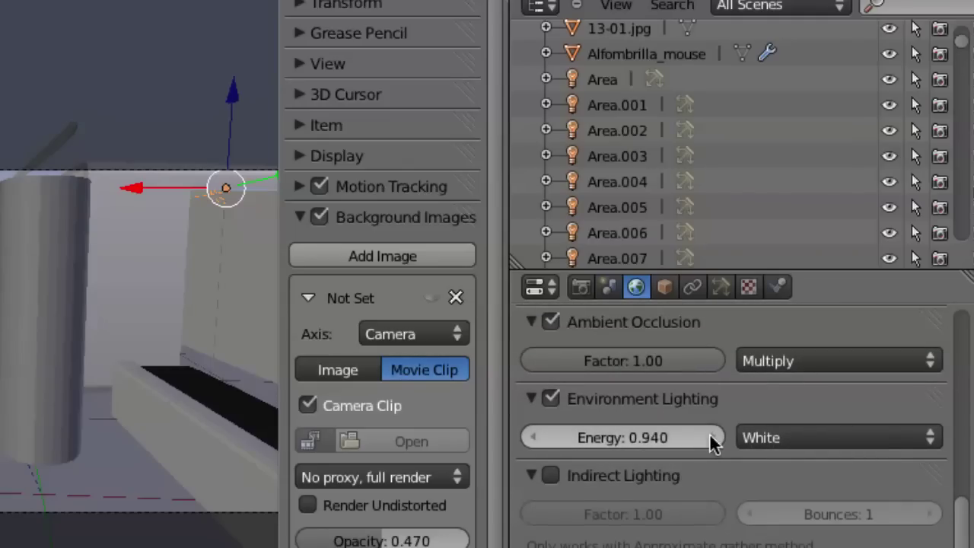
click(711, 439)
click(710, 439)
click(710, 439)
click(710, 439)
click(711, 438)
click(711, 438)
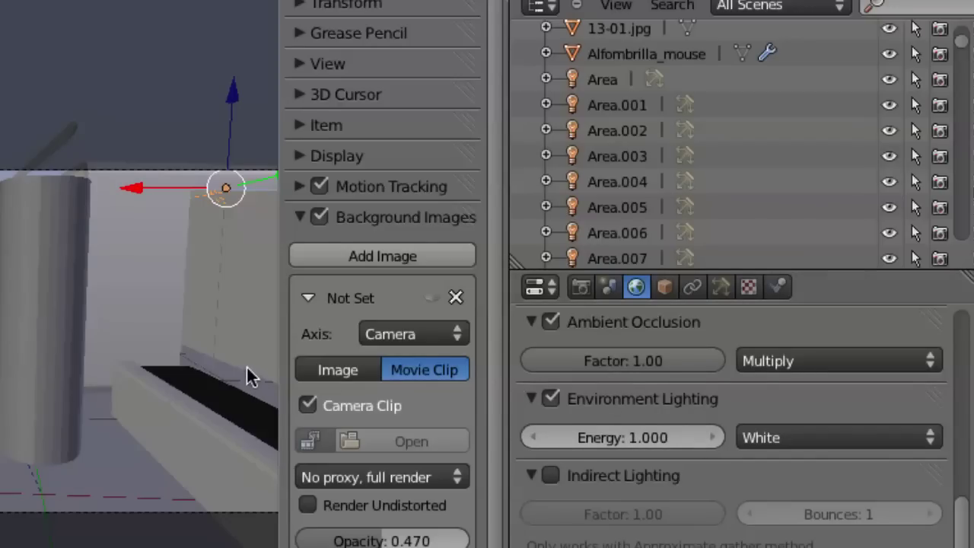
Select the Cylinder, hide it in the viewport, and exclude it from rendering
right_click(55, 301)
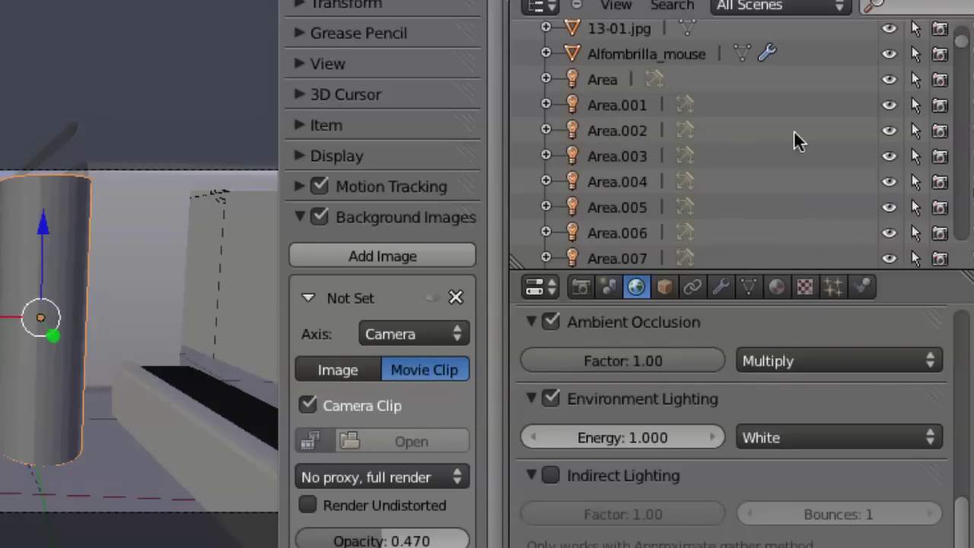
scroll(886, 189, down, 10)
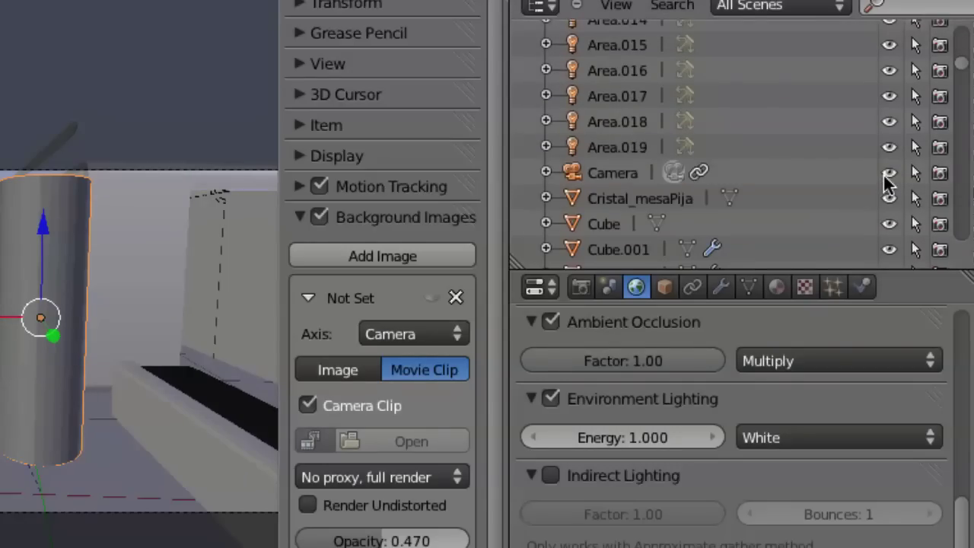
scroll(887, 182, down, 5)
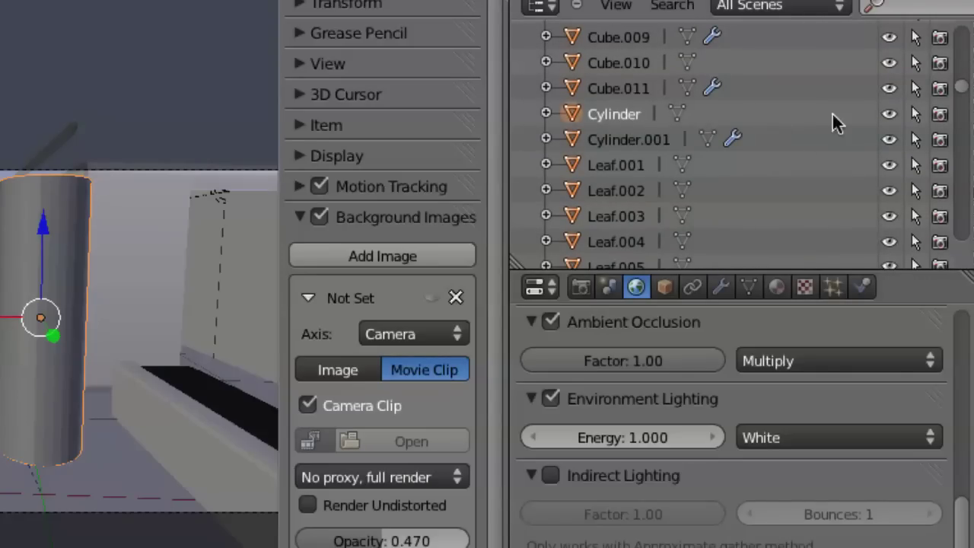
click(889, 115)
click(889, 115)
click(889, 115)
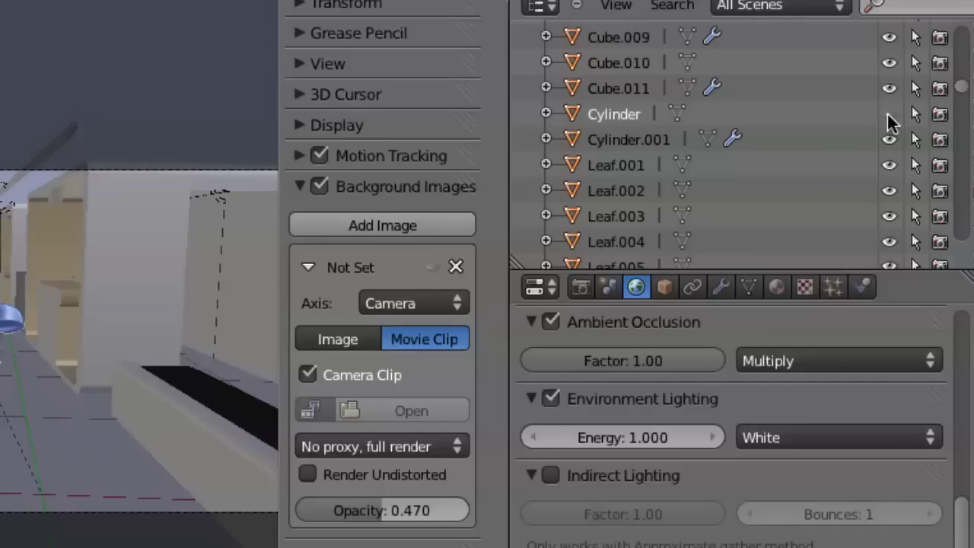
click(889, 115)
click(888, 115)
click(888, 114)
click(888, 115)
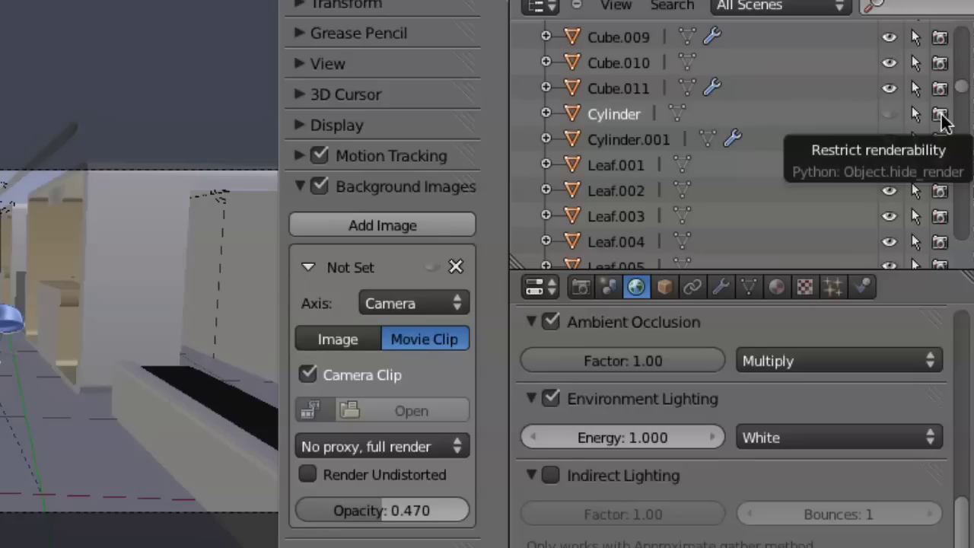
click(941, 115)
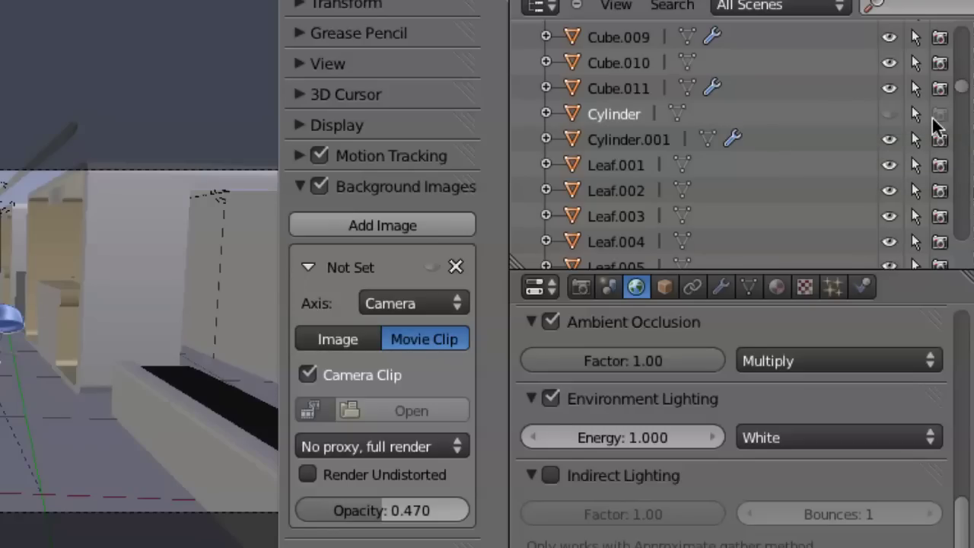
From the Render tab, render a still image of frame 130 through the camera
click(582, 290)
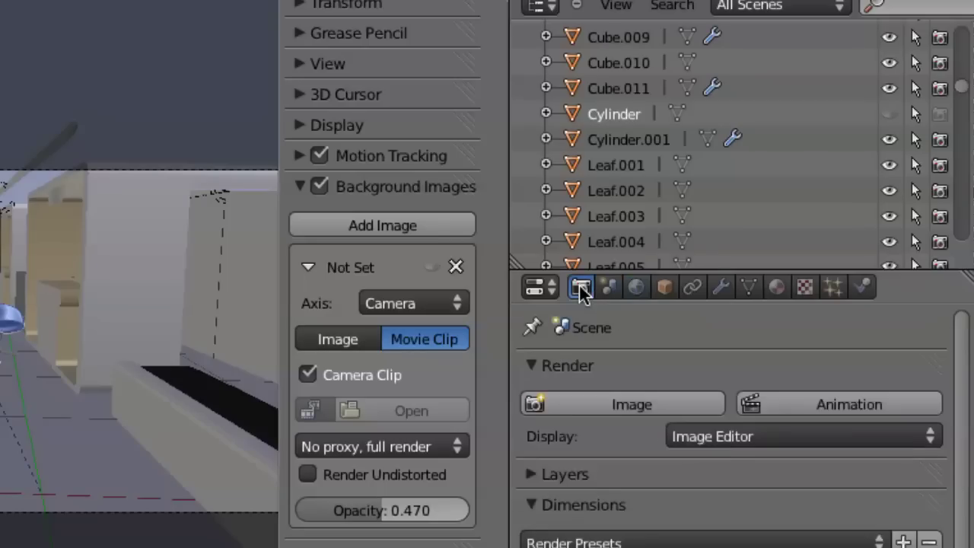
click(599, 401)
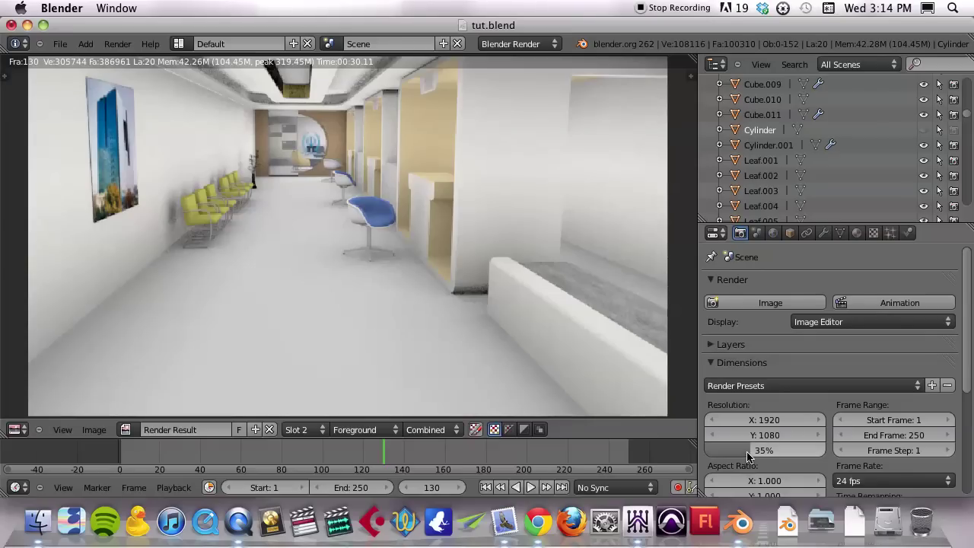
Raise the render resolution scale from 35% to 100% for full 1920×1080 output
drag(746, 454, 886, 445)
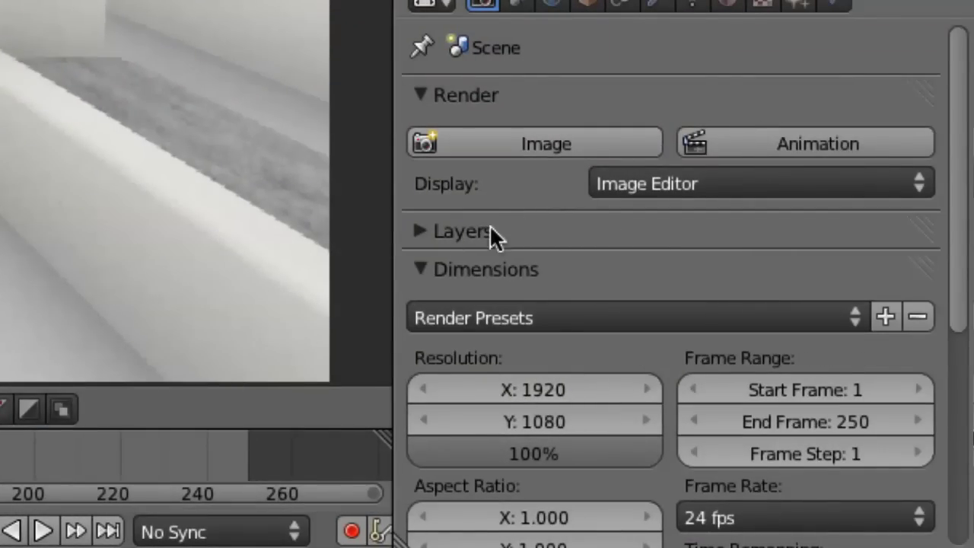
click(420, 266)
click(420, 268)
scroll(656, 385, down, 4)
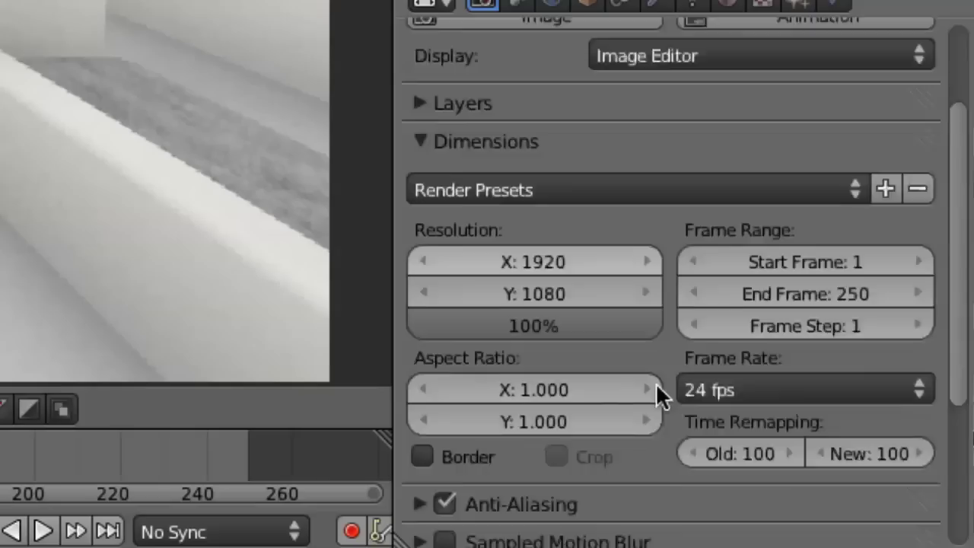
scroll(656, 382, down, 2)
scroll(659, 385, up, 2)
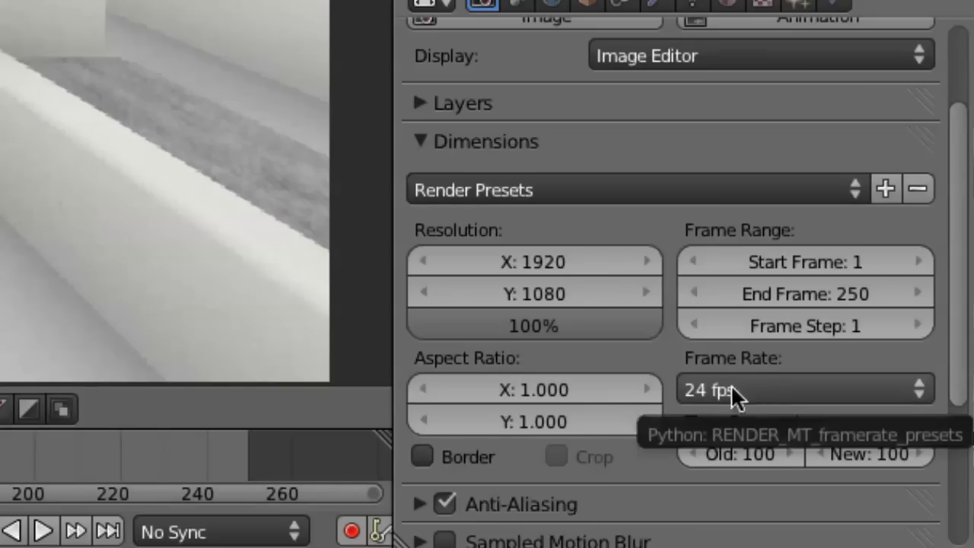
click(418, 149)
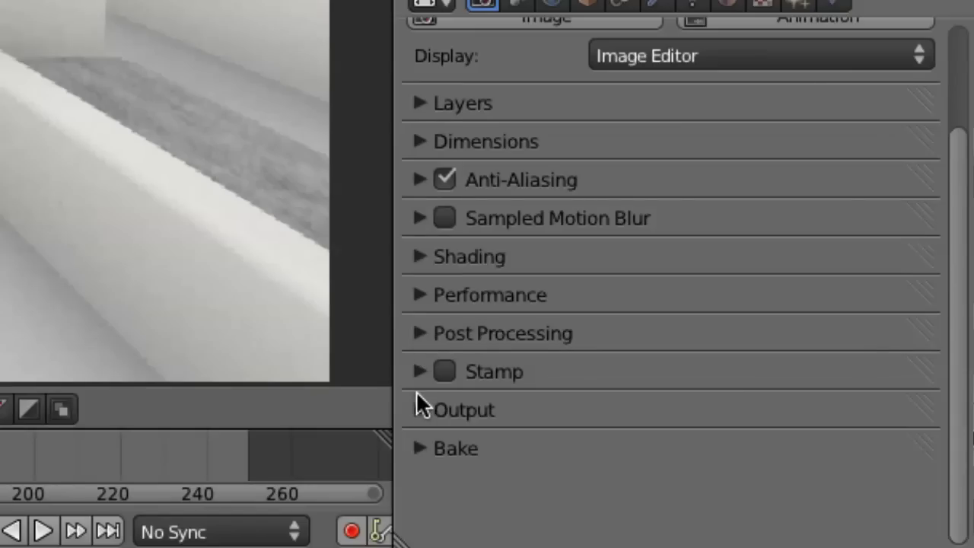
Set the Output panel's render folder to the Desktop bookmark
click(423, 409)
scroll(464, 422, down, 4)
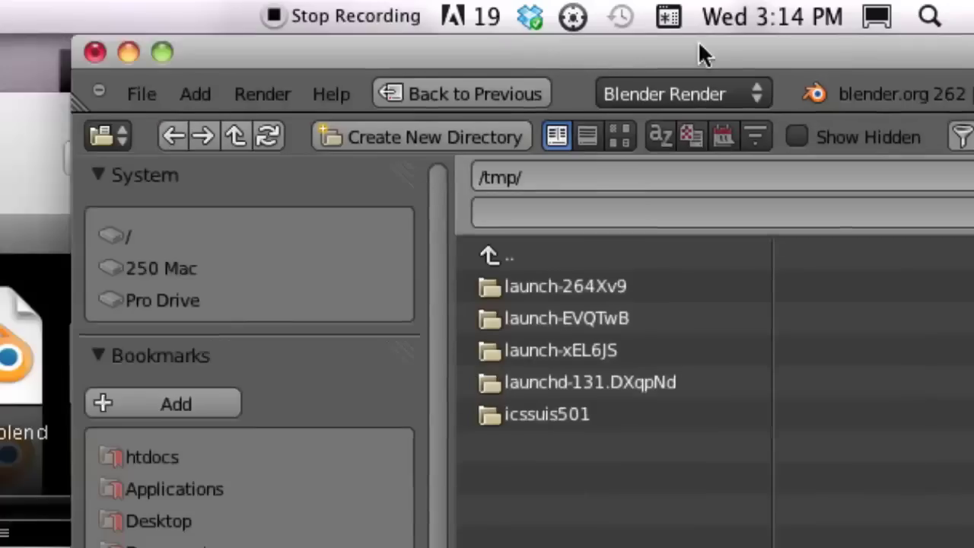
click(172, 528)
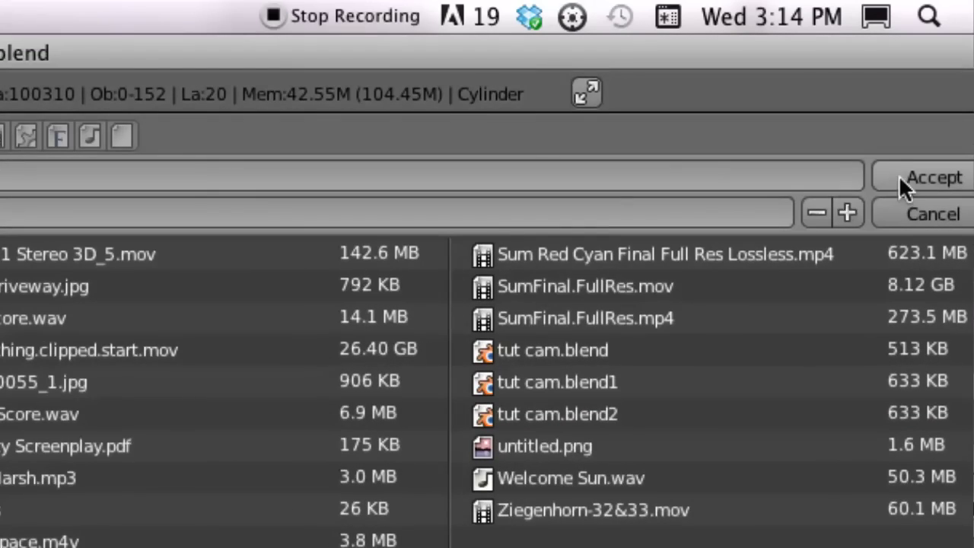
click(904, 187)
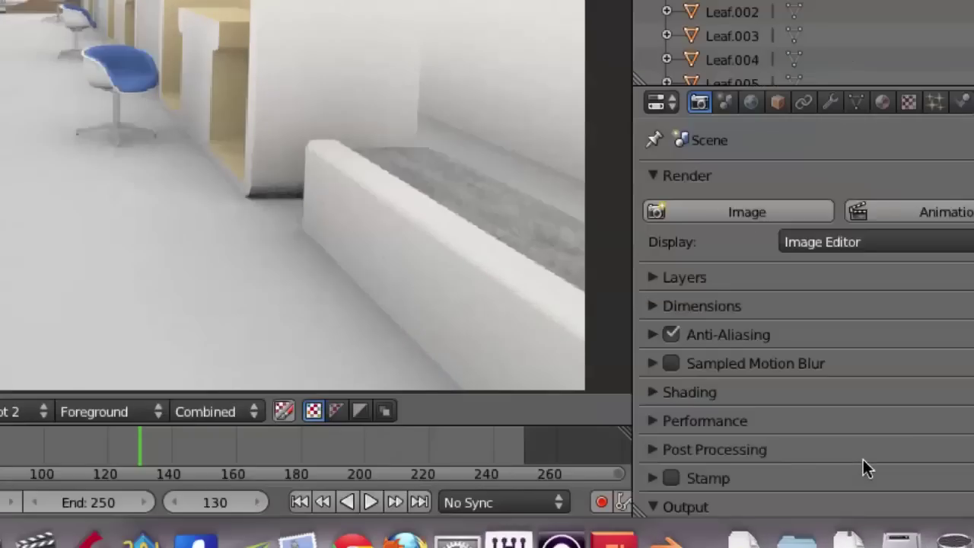
Set the output file format to H.264
scroll(864, 463, down, 5)
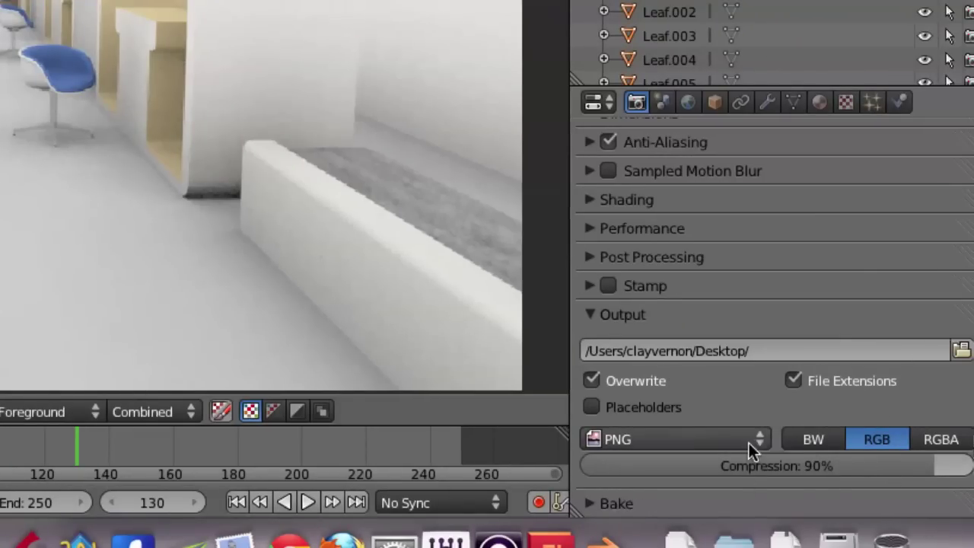
click(722, 442)
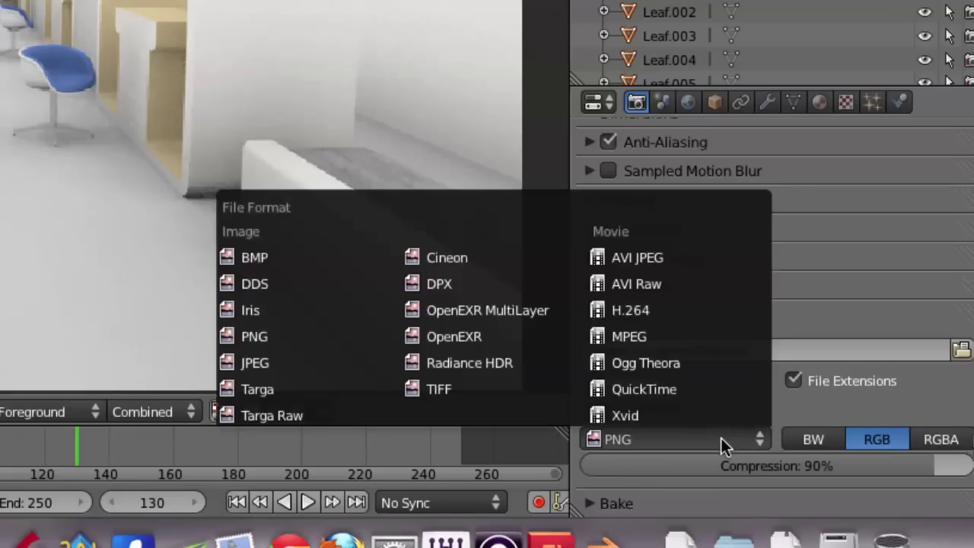
click(648, 310)
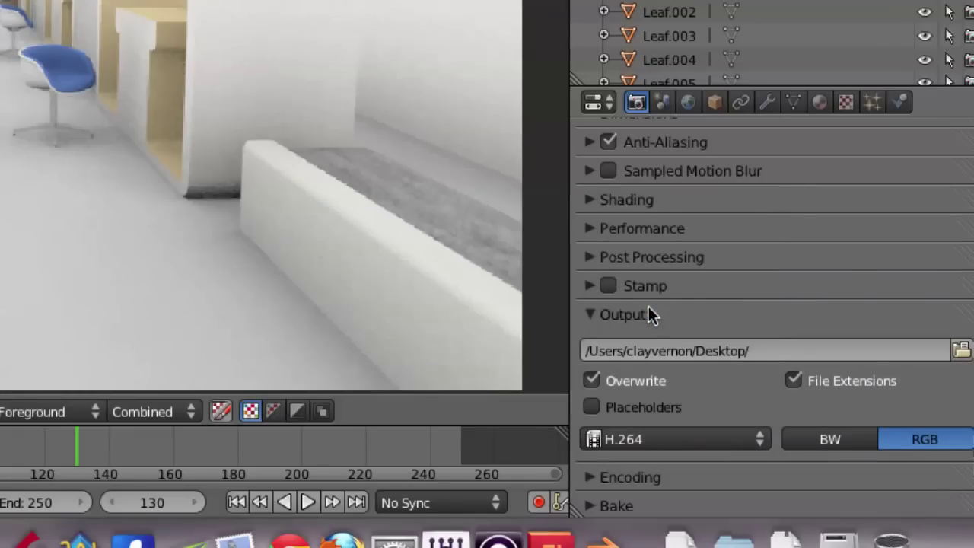
click(712, 432)
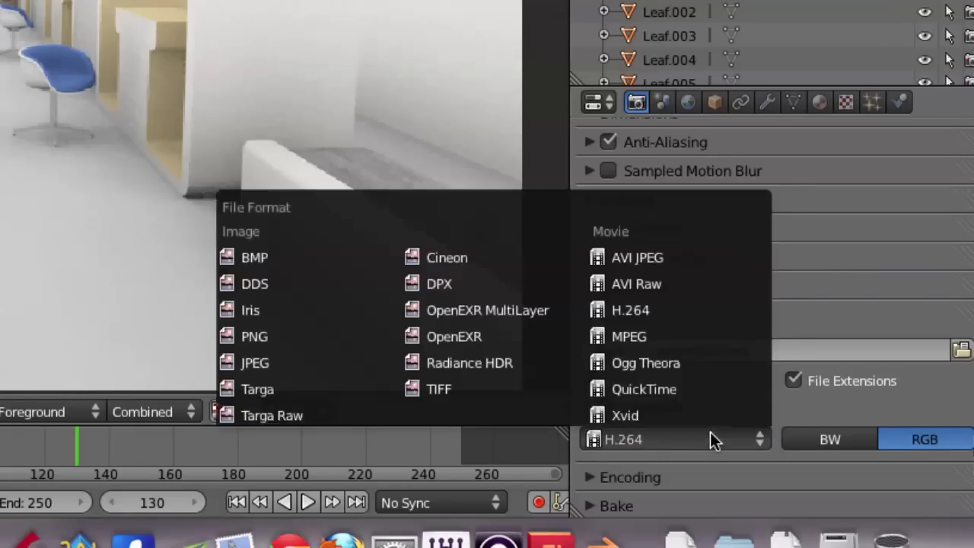
click(649, 310)
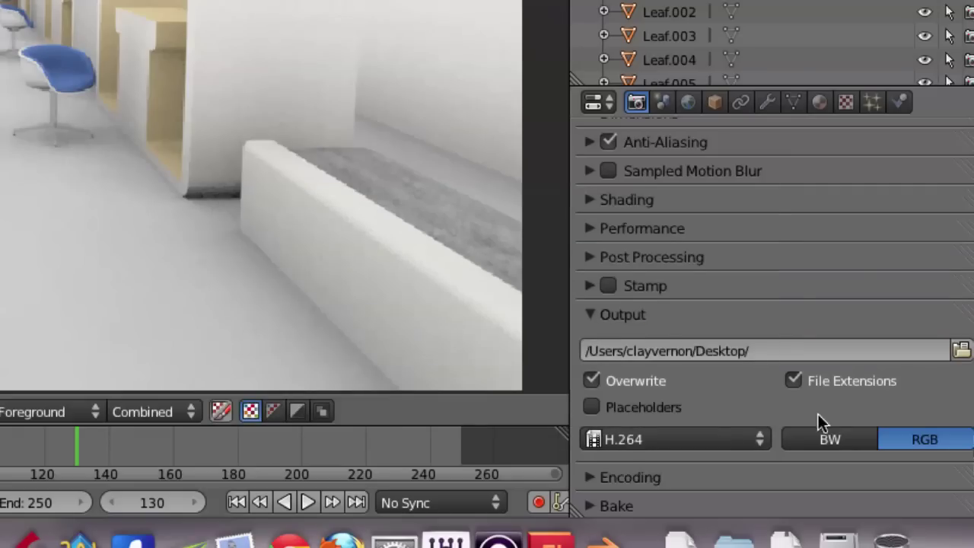
In Encoding, set the container format to H.264 and enable Lossless Output
click(584, 473)
scroll(658, 406, down, 5)
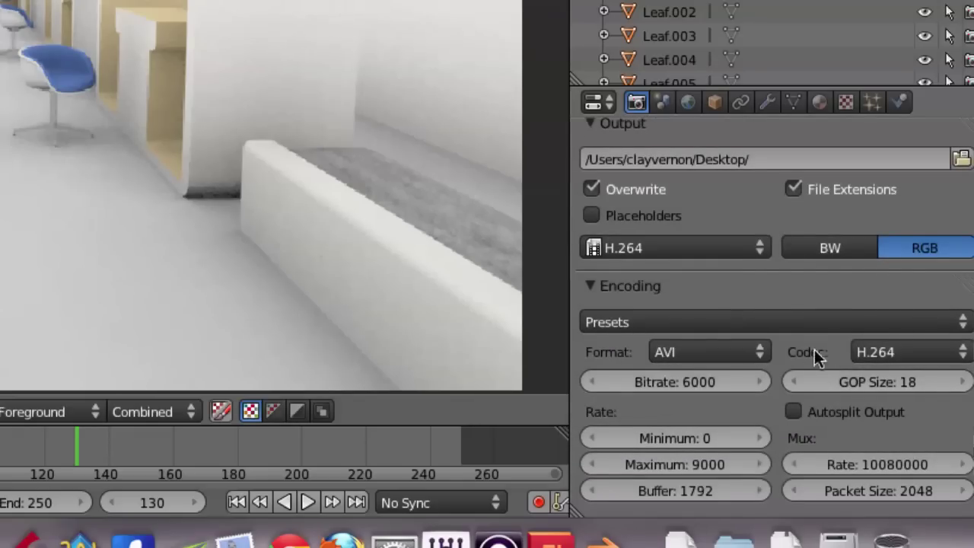
click(718, 352)
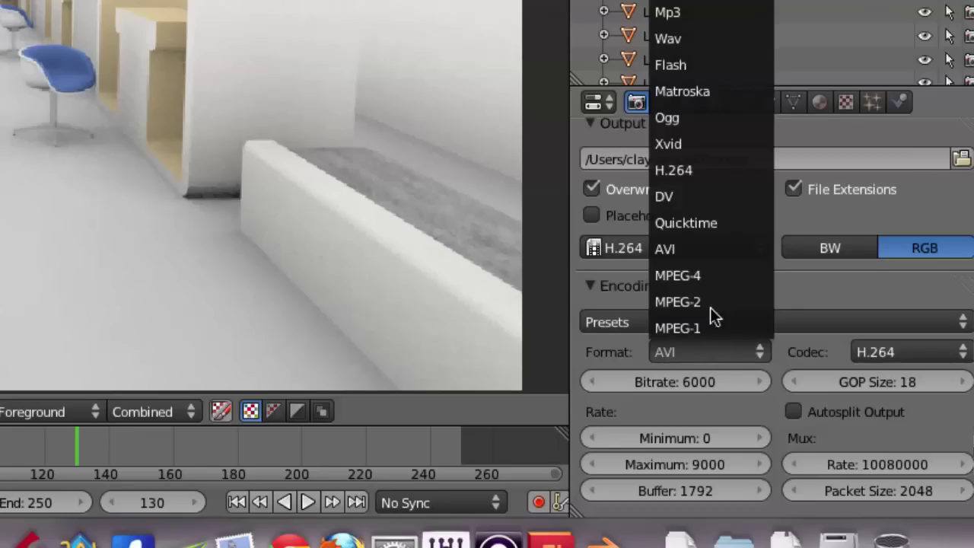
click(711, 168)
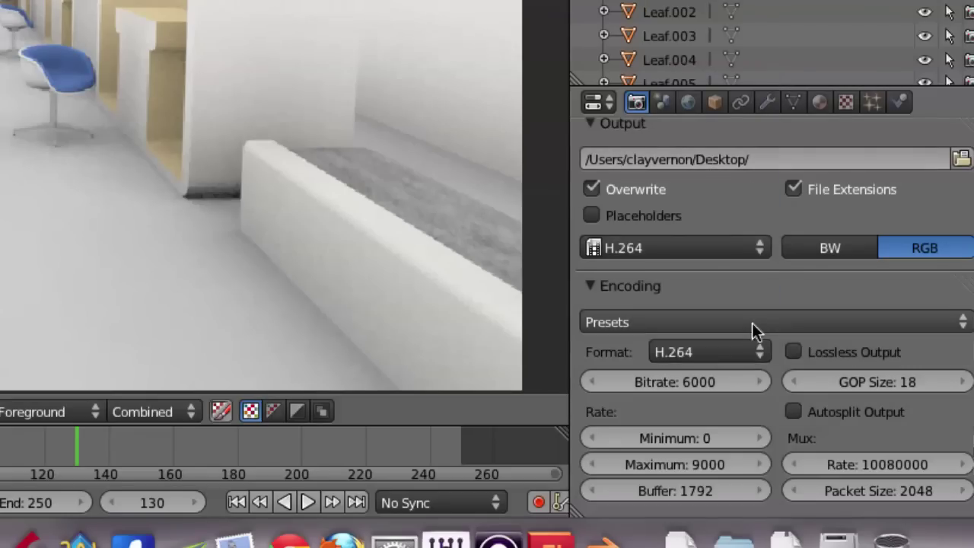
click(793, 352)
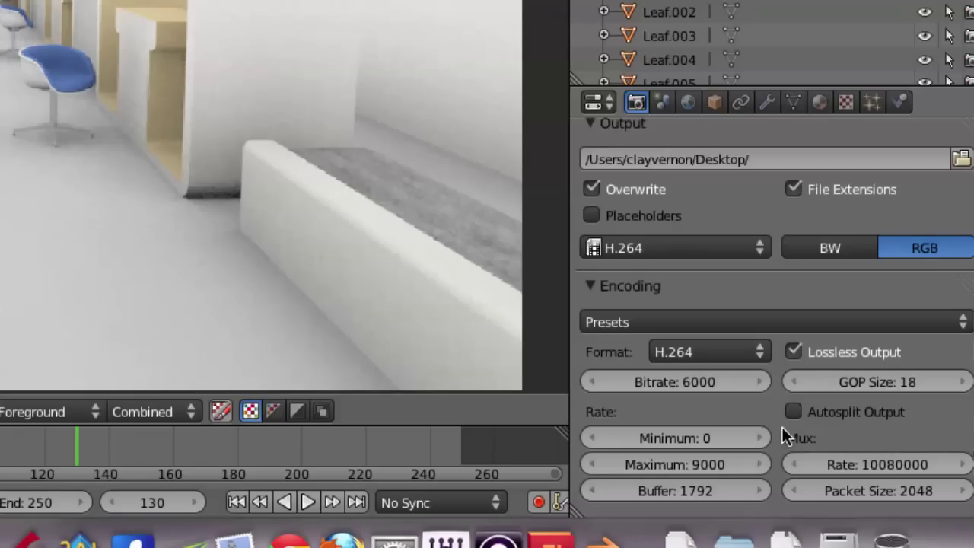
click(688, 249)
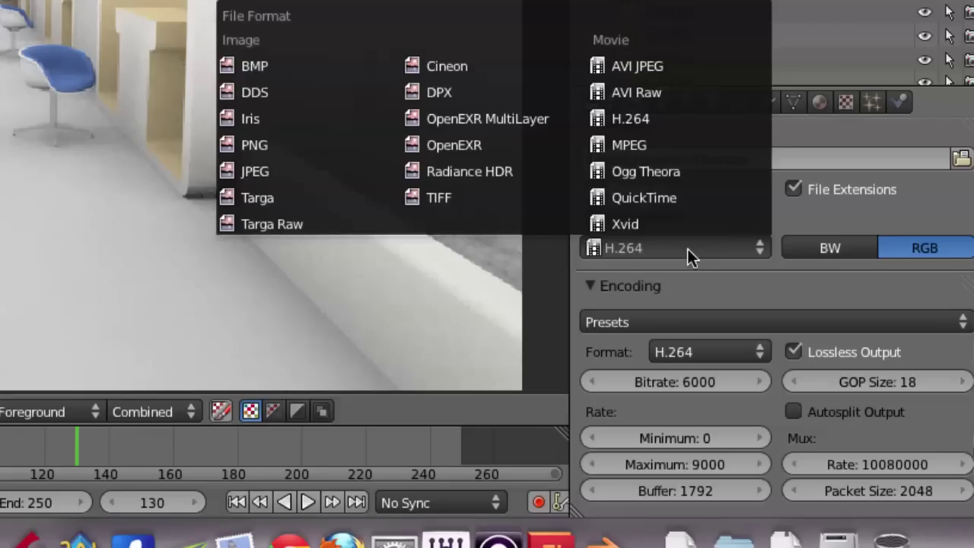
Switch the output format to QuickTime, keeping JPEG video codec at 75% quality and no audio
click(669, 197)
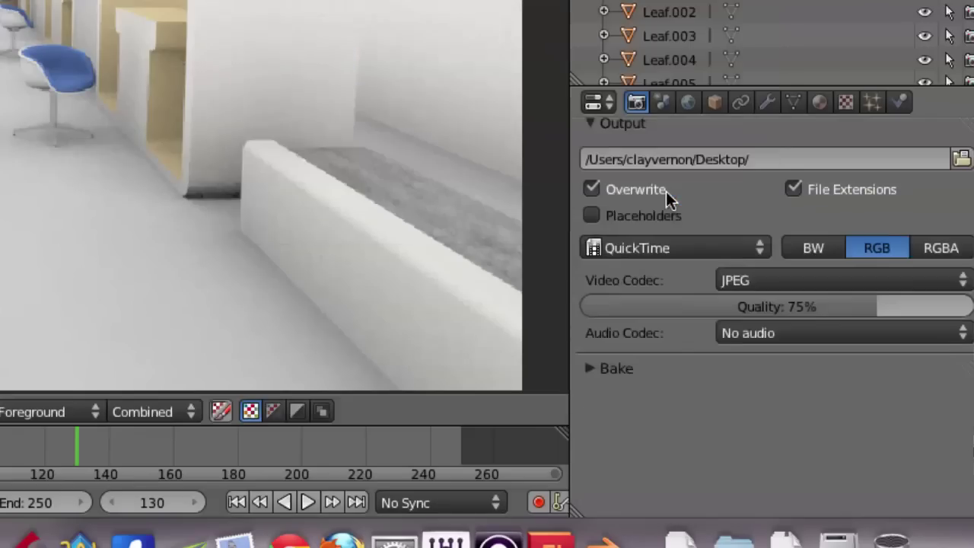
click(760, 280)
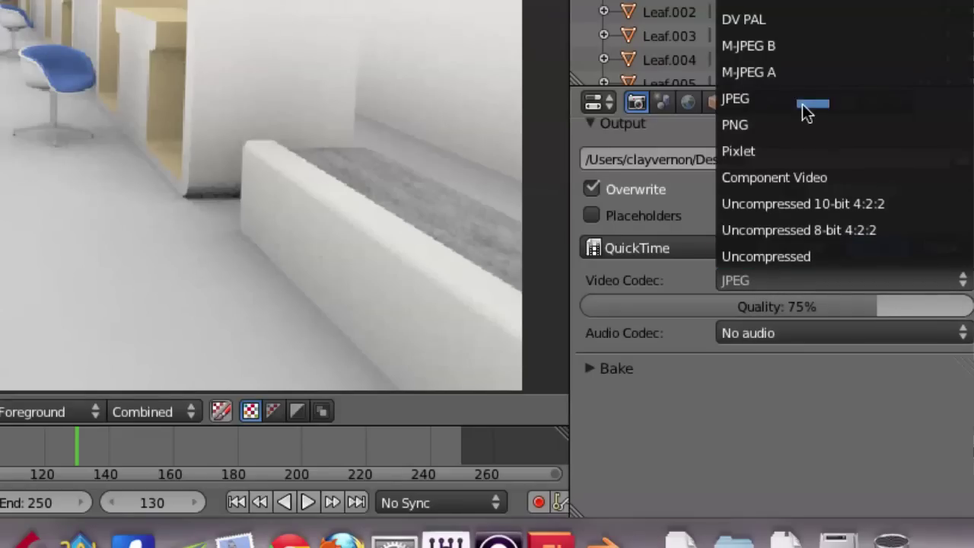
click(788, 293)
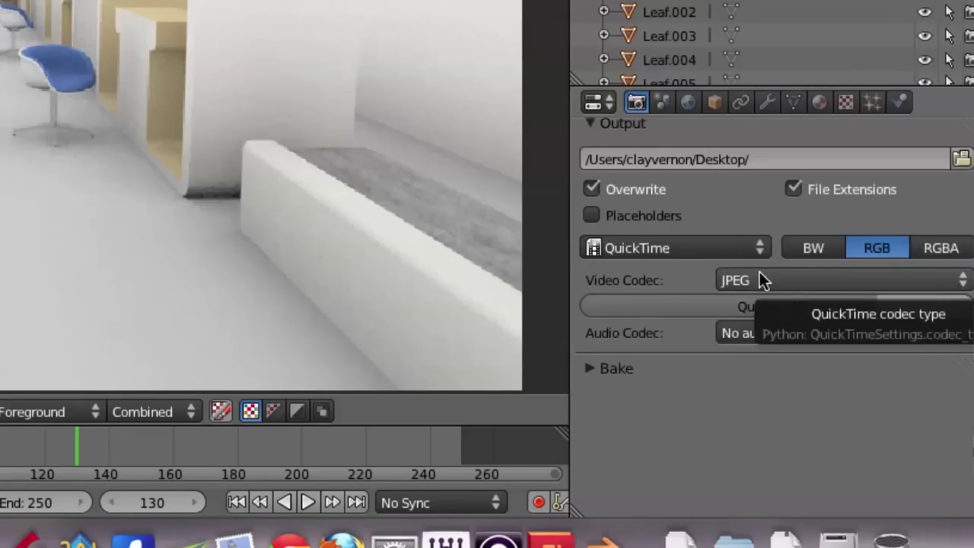
click(760, 279)
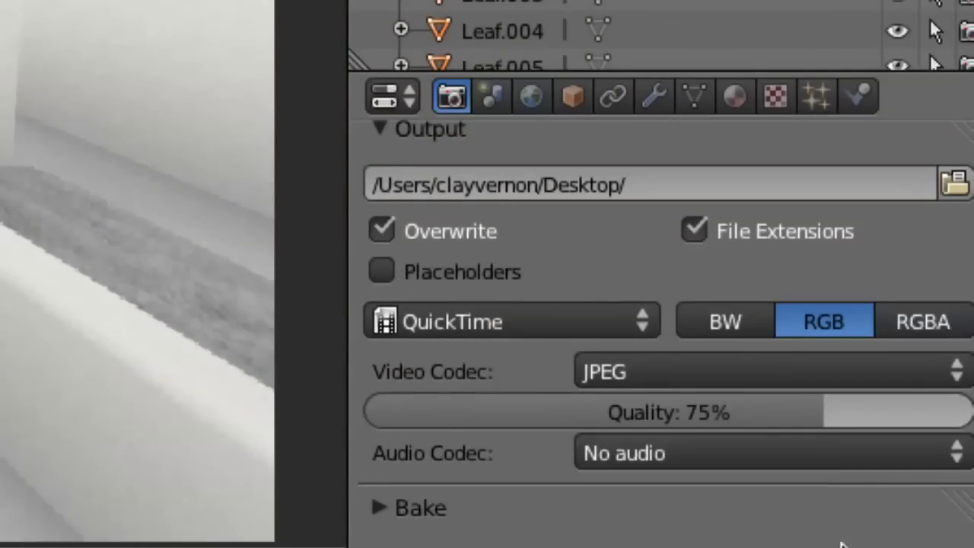
click(540, 323)
click(528, 318)
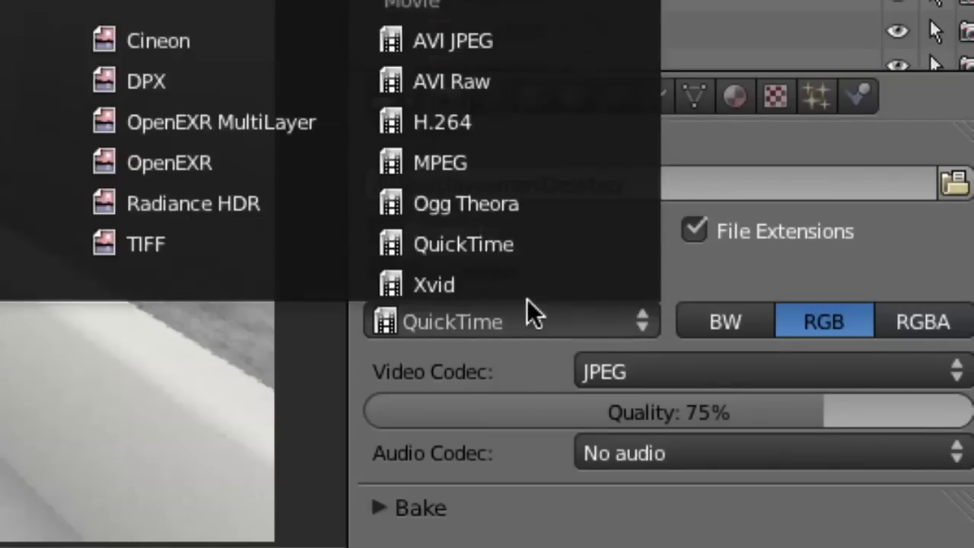
scroll(526, 303, up, 5)
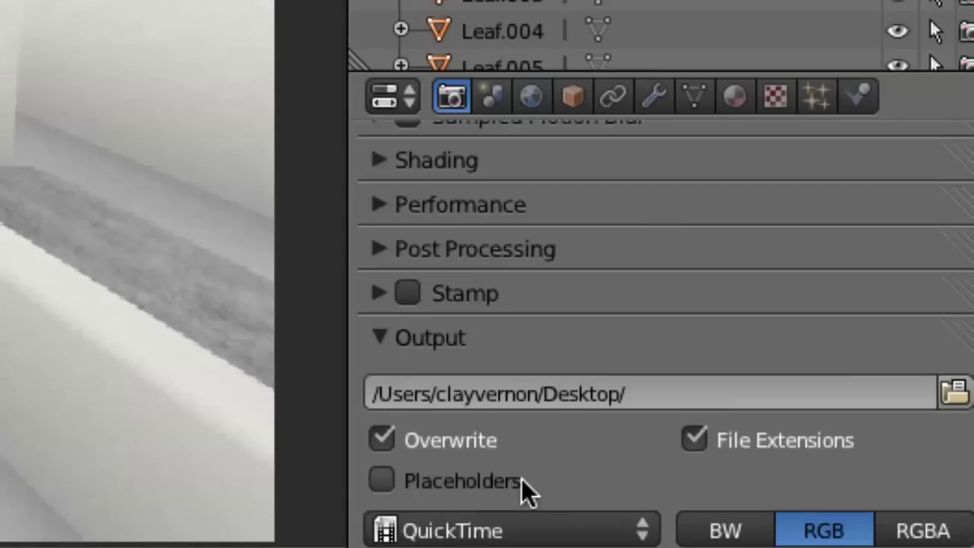
click(522, 531)
click(504, 460)
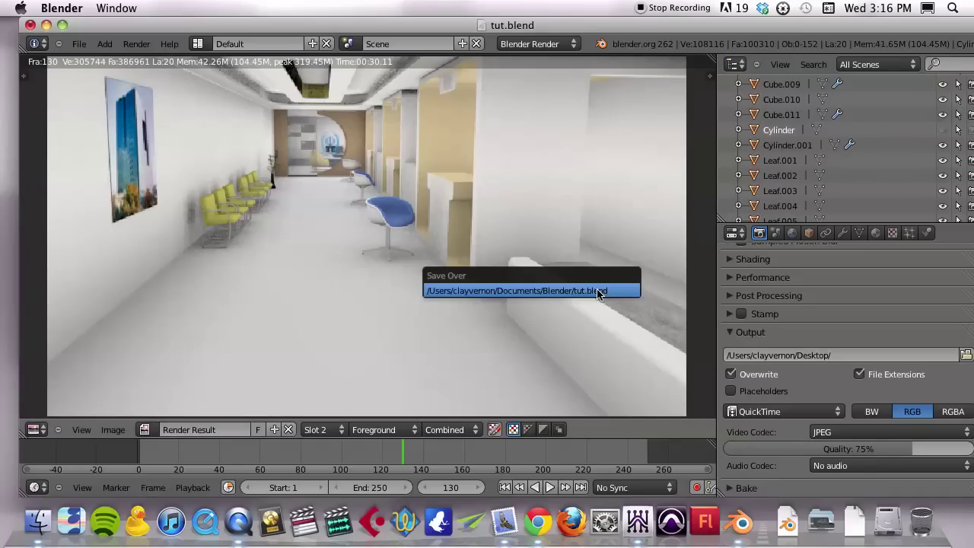
Launch the animation render from the top of the Render tab, beginning at frame 1
scroll(854, 345, up, 5)
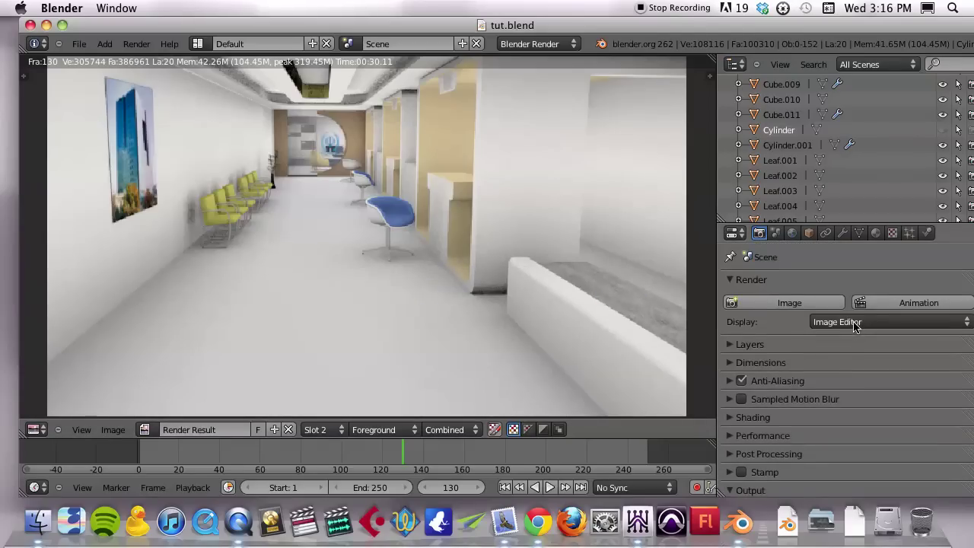
click(895, 303)
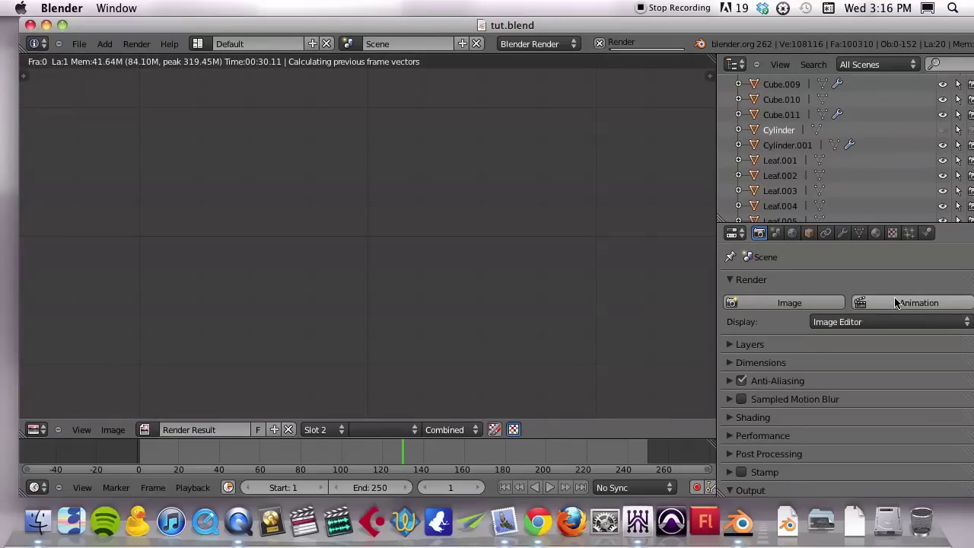